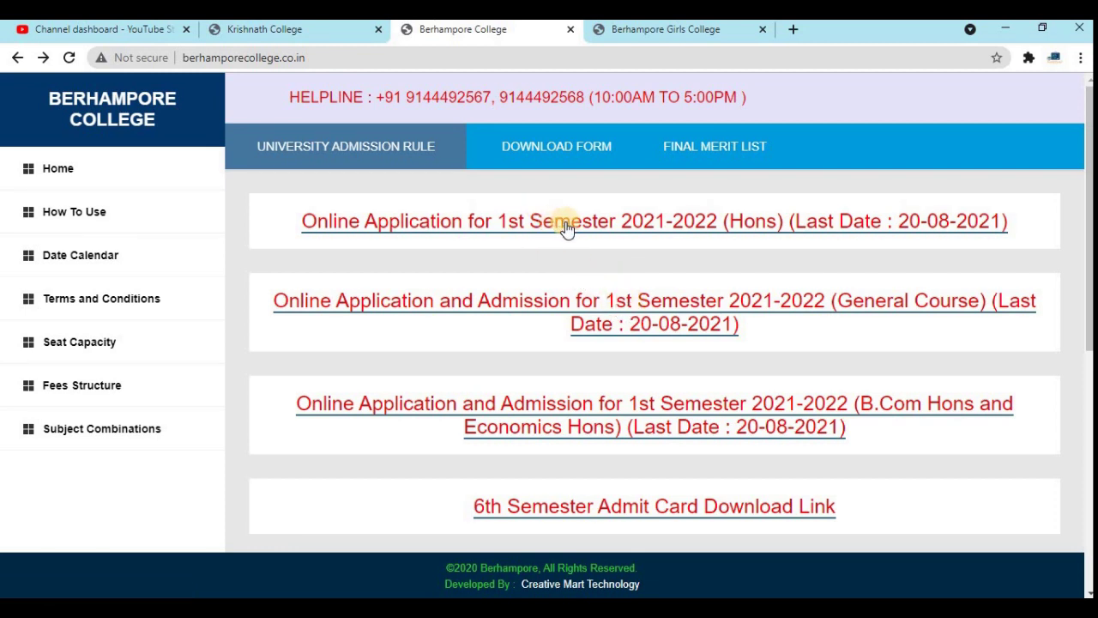
# - Open Berhampore College's 1st Semester applicant sign-in form, then go to the Krishnath College site
pyautogui.click(583, 309)
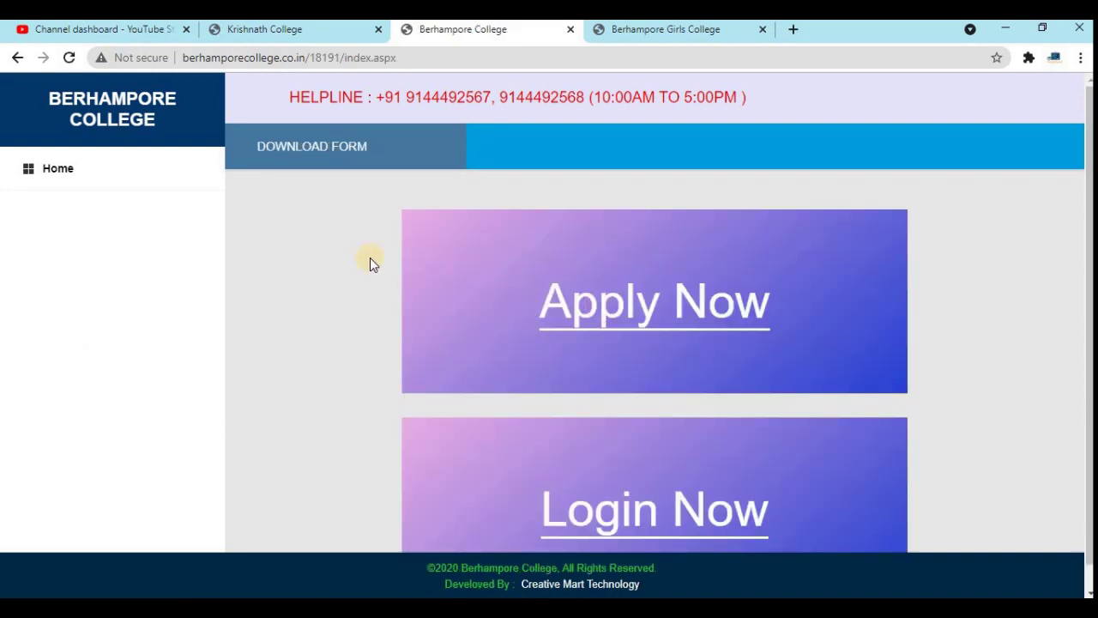
pyautogui.click(611, 312)
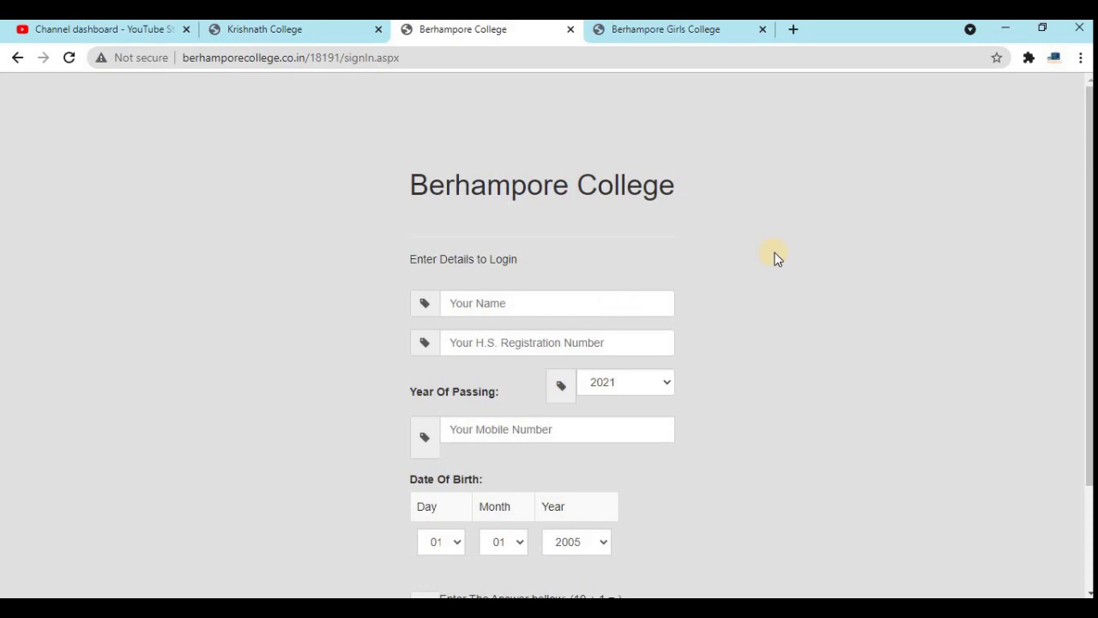
pyautogui.middleClick(778, 279)
pyautogui.click(776, 275)
pyautogui.click(283, 29)
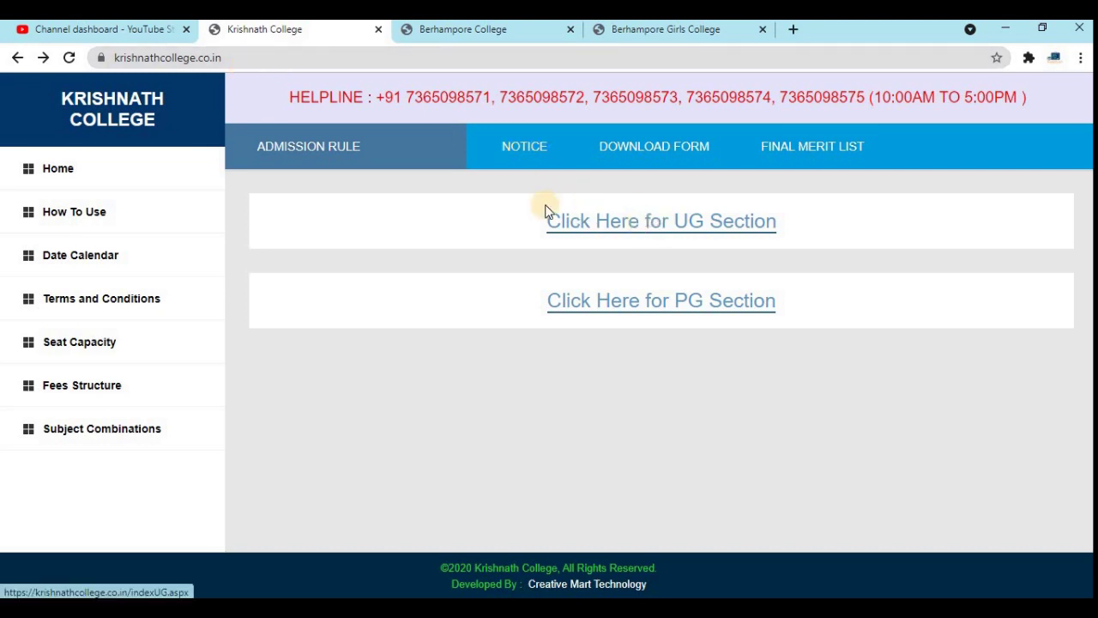
# - From the UG section, open the 1st Semester application and its Apply Now sign-in form
pyautogui.click(678, 226)
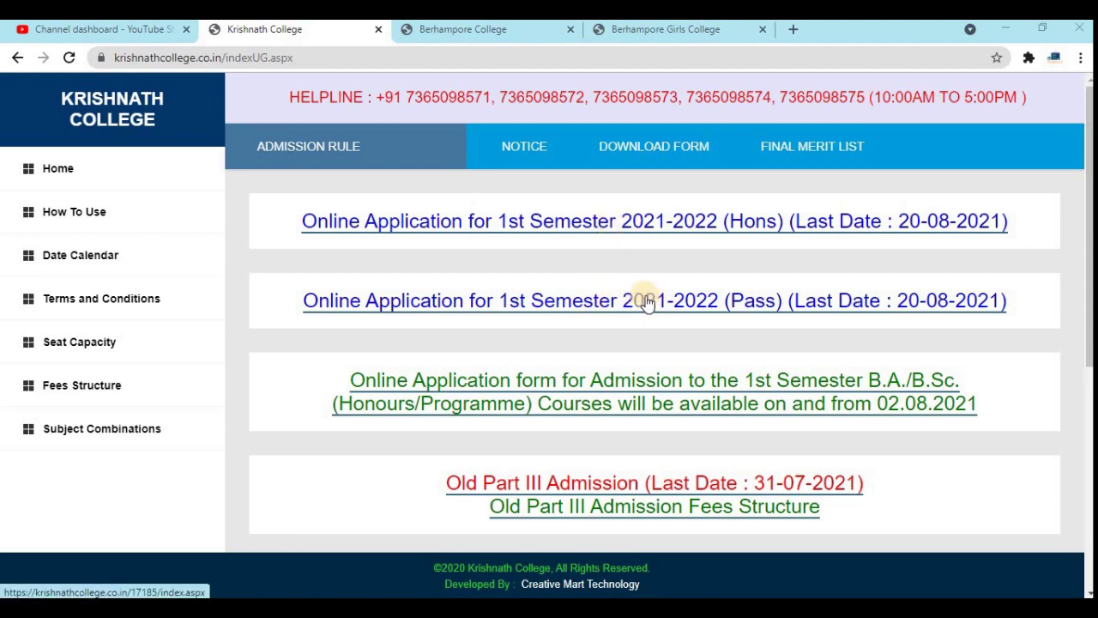
pyautogui.click(627, 225)
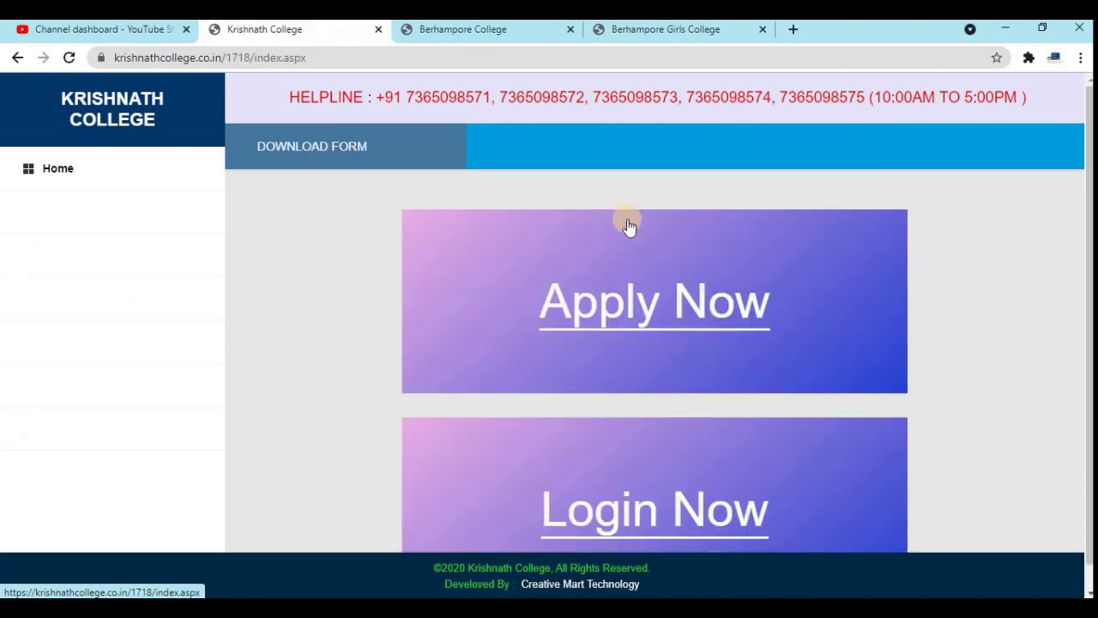
pyautogui.click(648, 321)
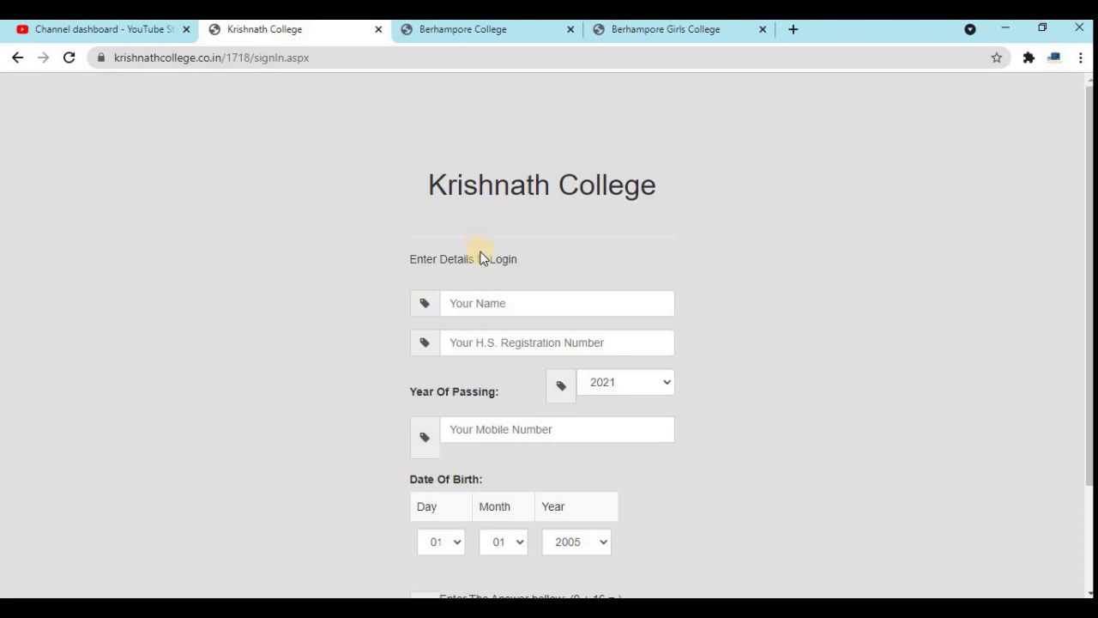
pyautogui.scroll(-2, 485, 259)
pyautogui.scroll(2, 485, 259)
# - Compare with the Berhampore and Berhampore Girls College sign-in forms, then return to Krishnath's
pyautogui.click(475, 36)
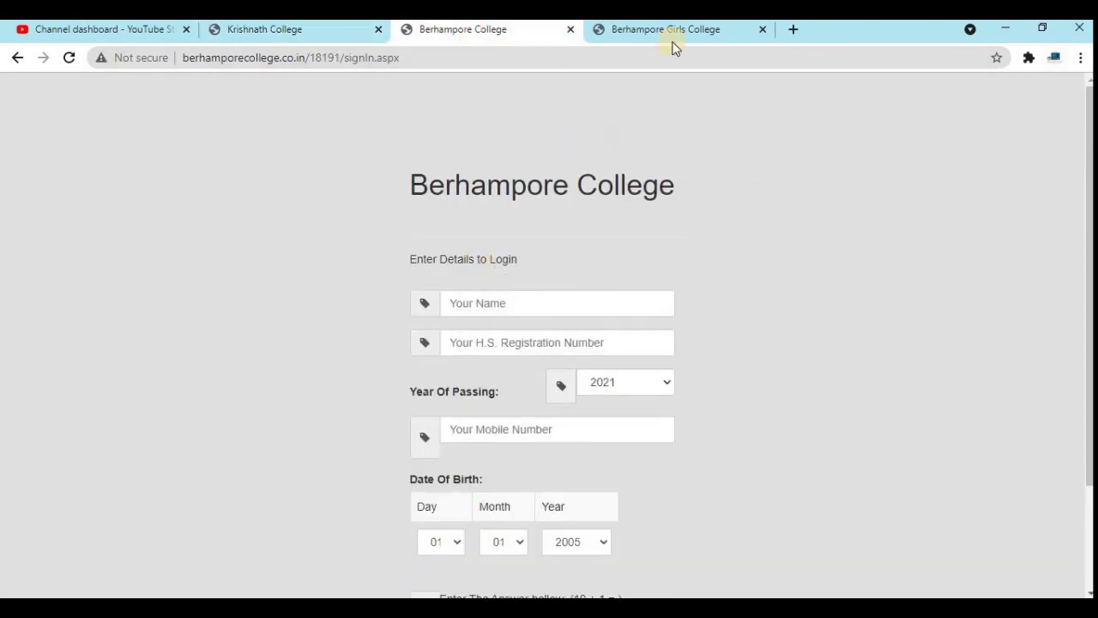
pyautogui.click(678, 31)
pyautogui.scroll(-2, 698, 201)
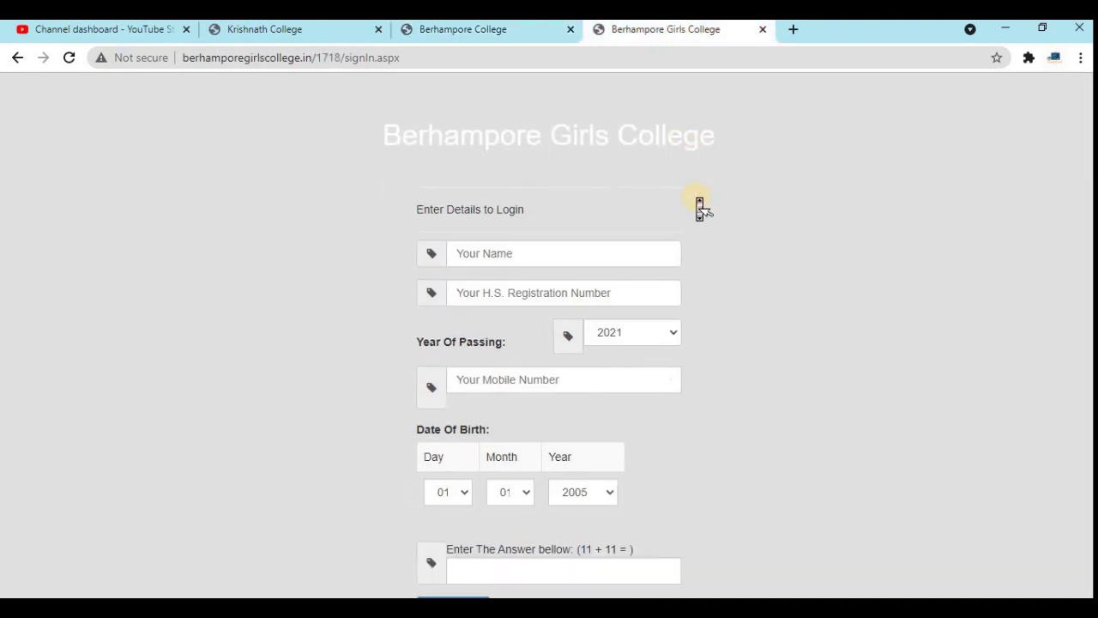
pyautogui.scroll(2, 698, 198)
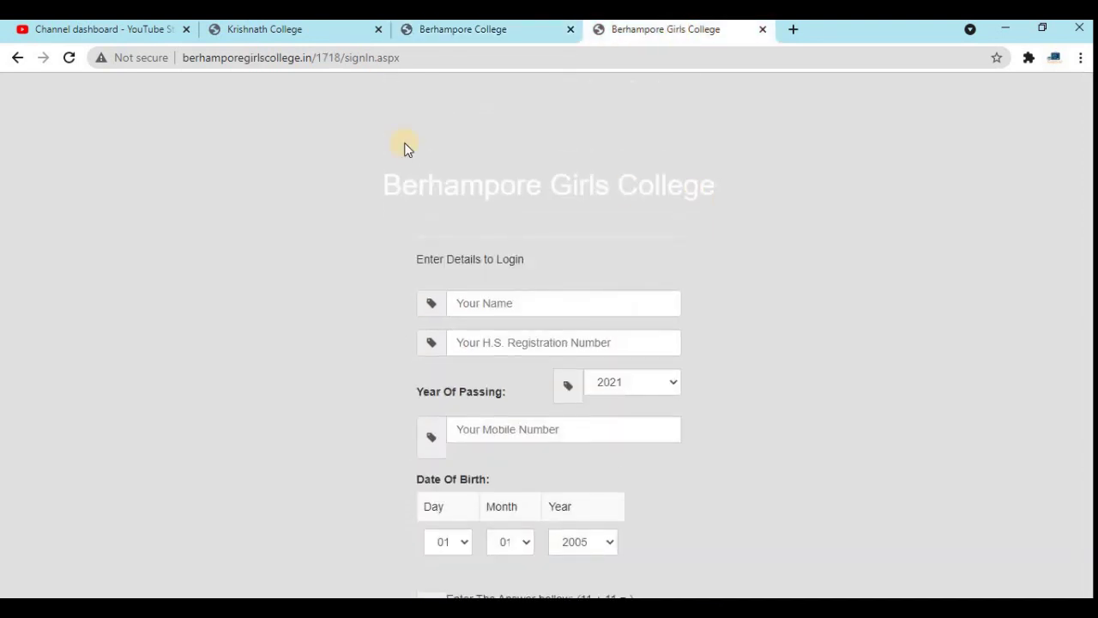
pyautogui.click(273, 30)
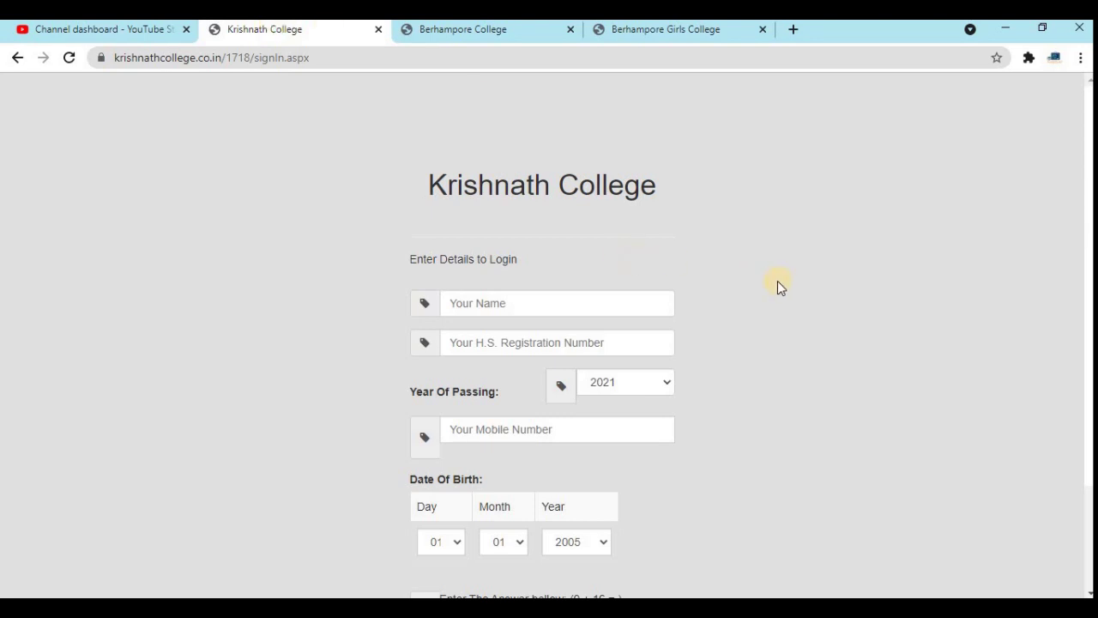
pyautogui.scroll(-2, 781, 292)
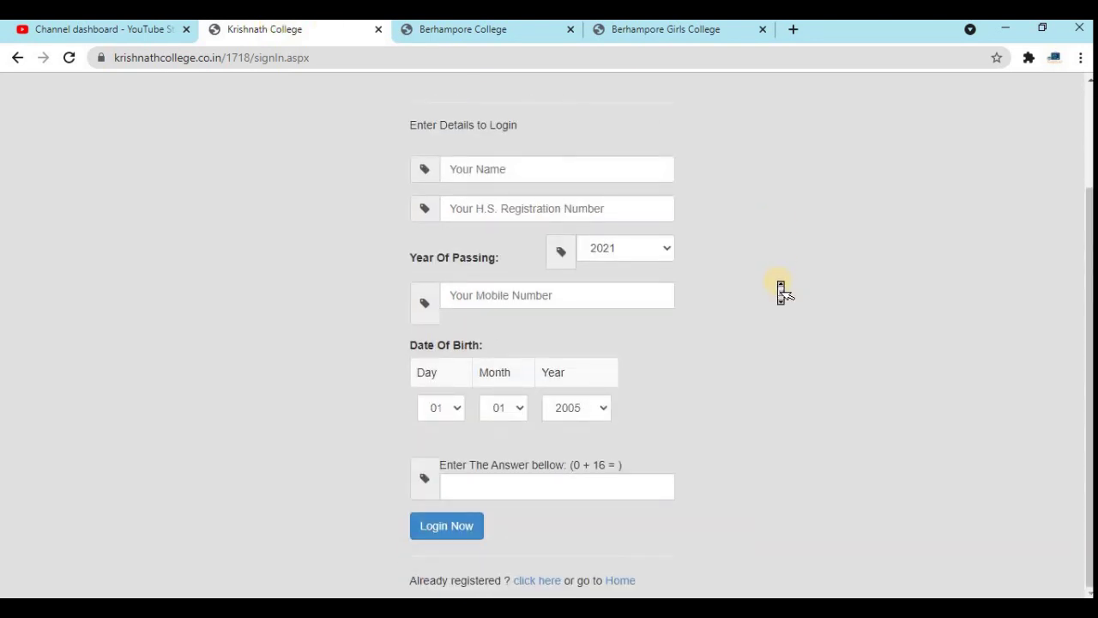
# - Enter the applicant's name, H.S. registration number and mobile number, keeping year of passing 2021
pyautogui.middleClick(781, 291)
pyautogui.click(474, 168)
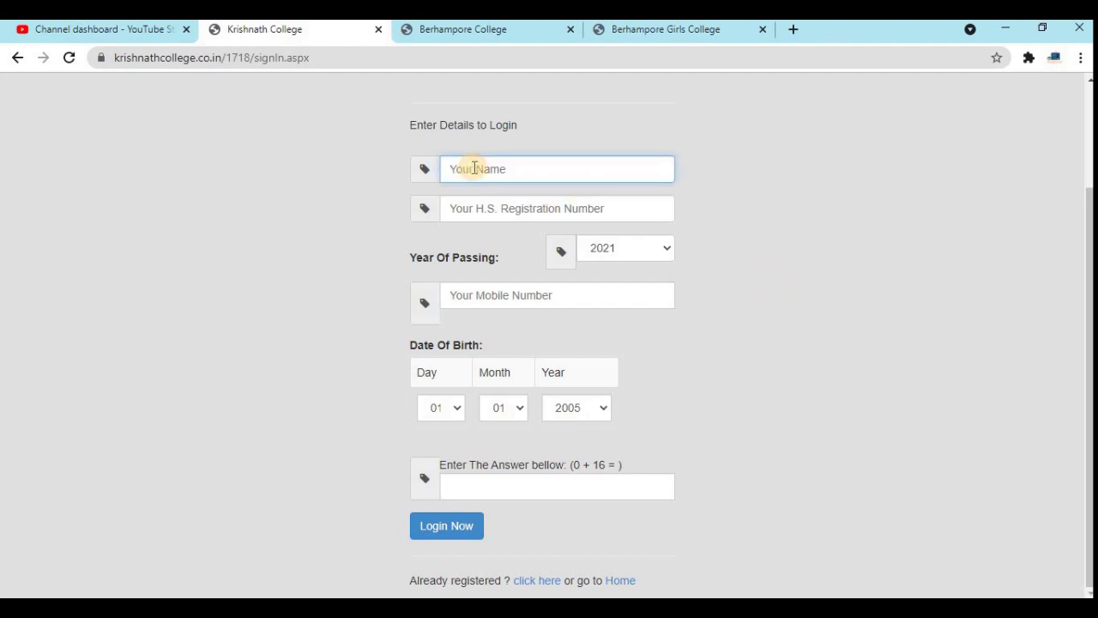
pyautogui.write('Abc Xyz')
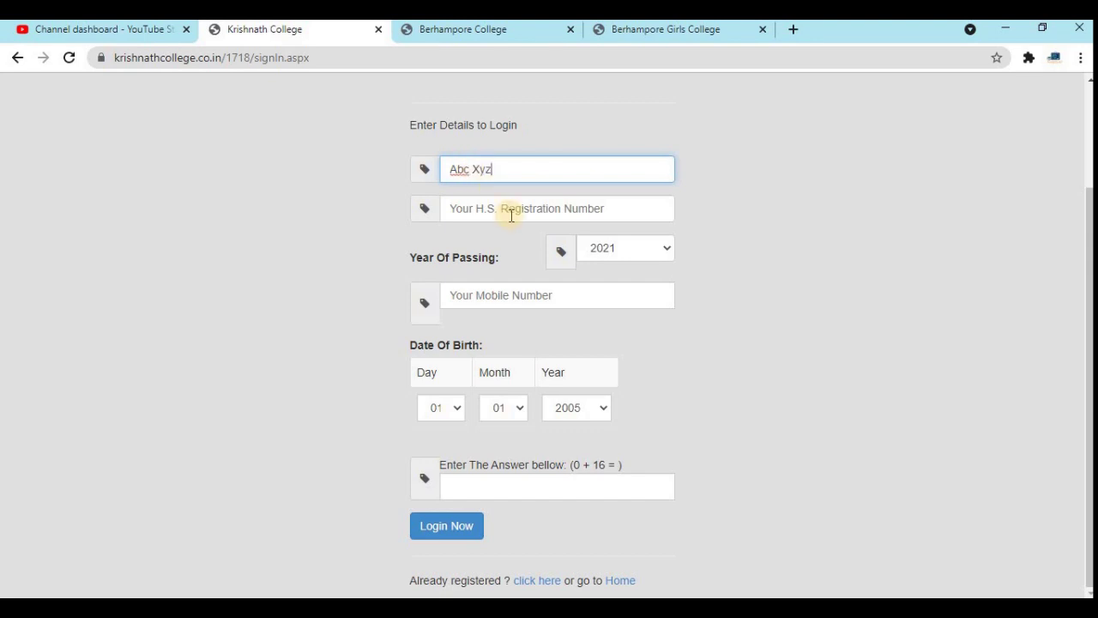
pyautogui.click(512, 214)
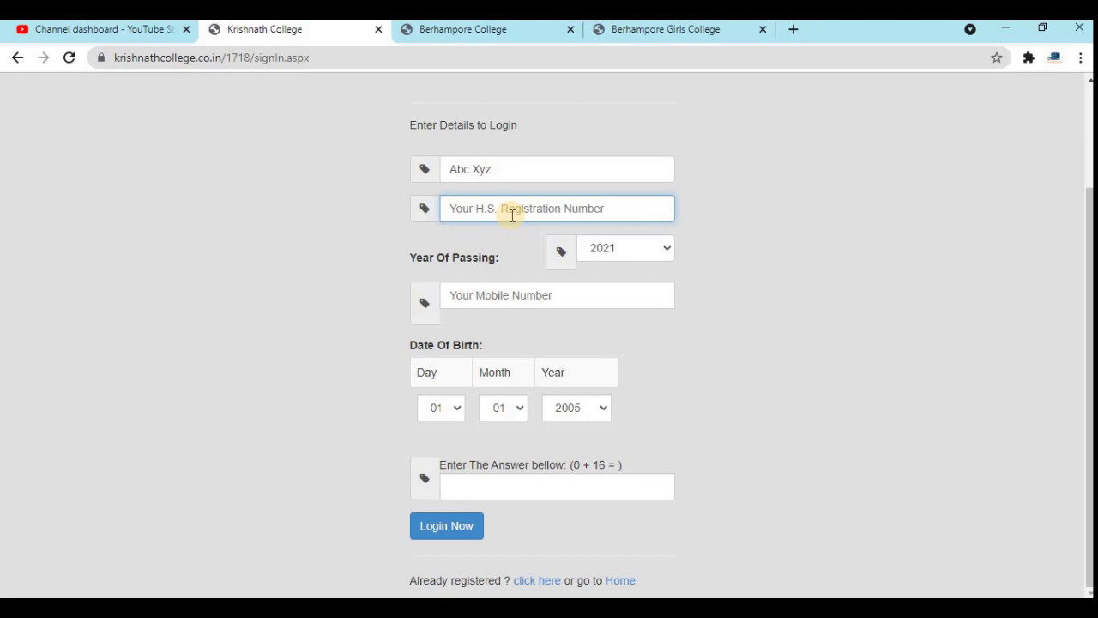
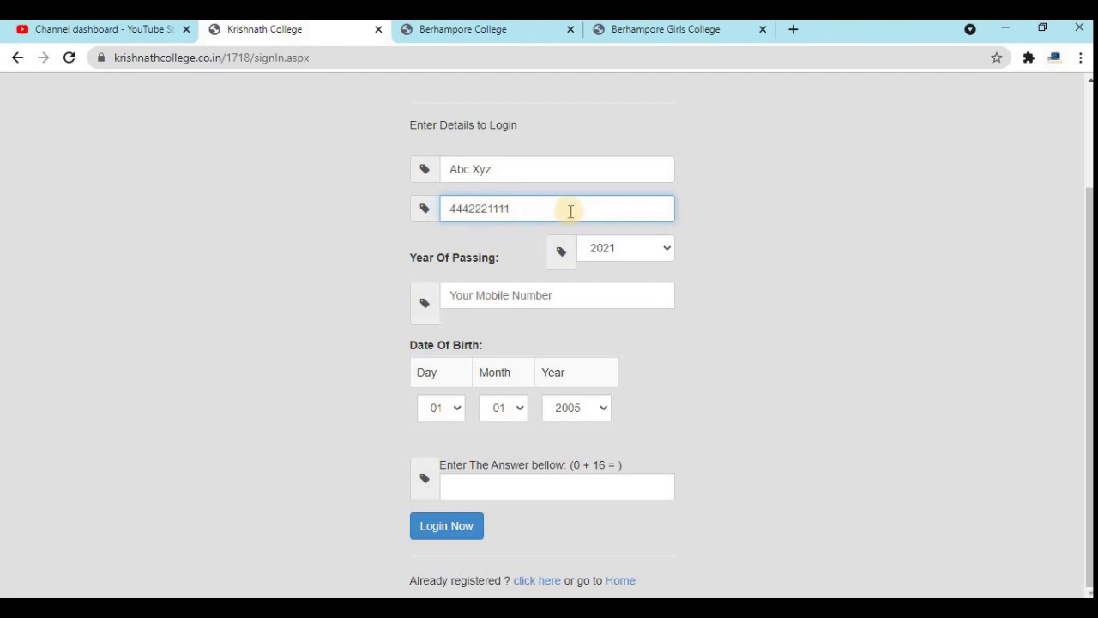
pyautogui.moveTo(569, 210); pyautogui.dragTo(441, 200)
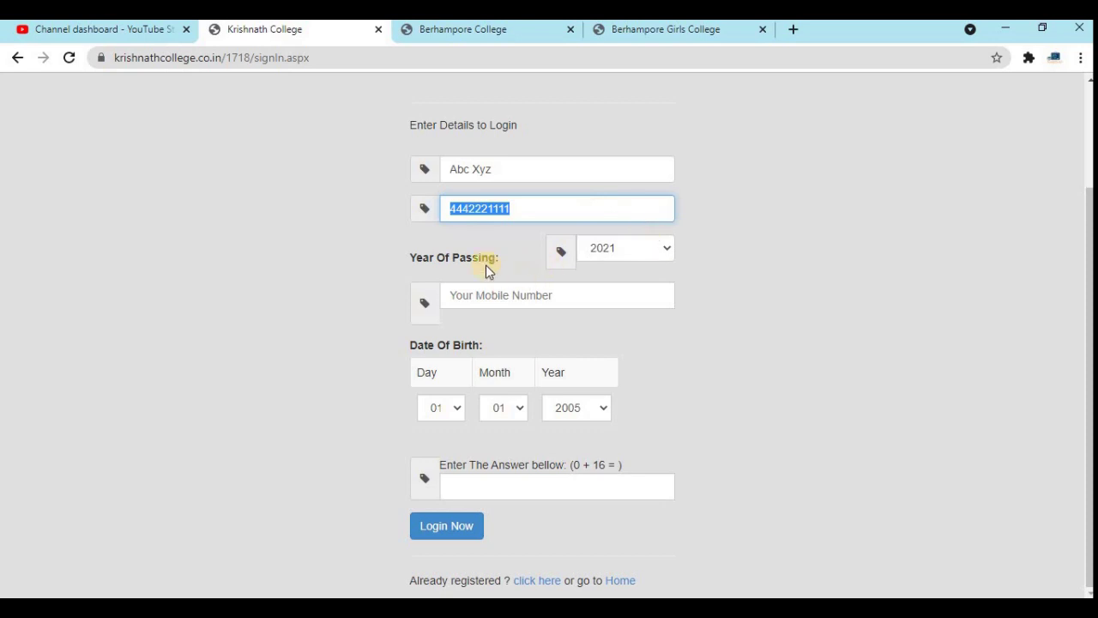
pyautogui.click(607, 253)
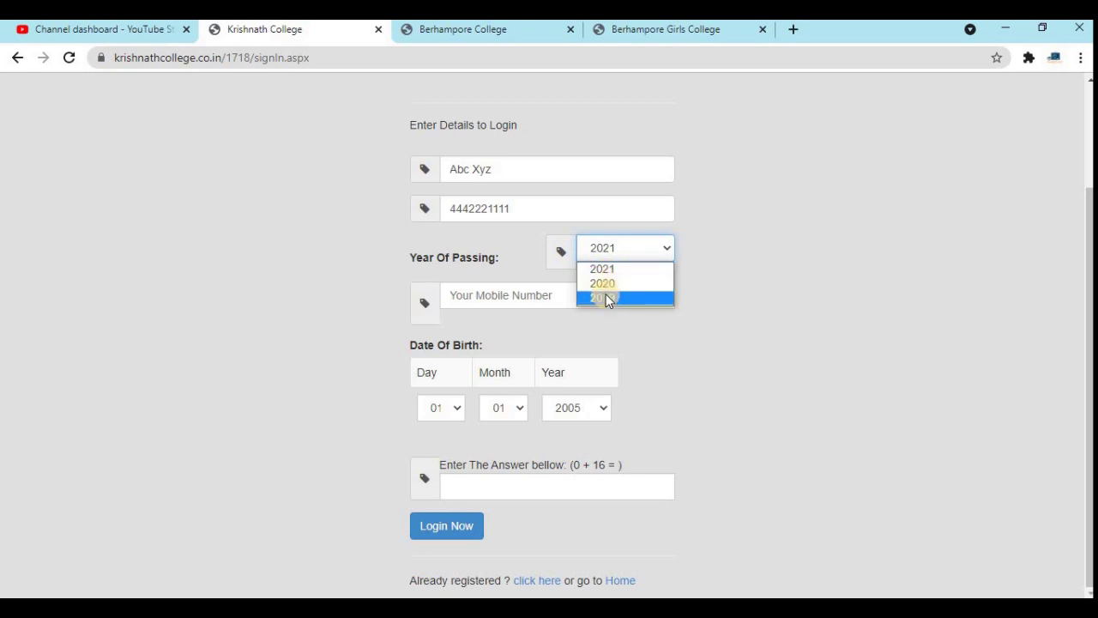
pyautogui.click(539, 296)
pyautogui.click(539, 296)
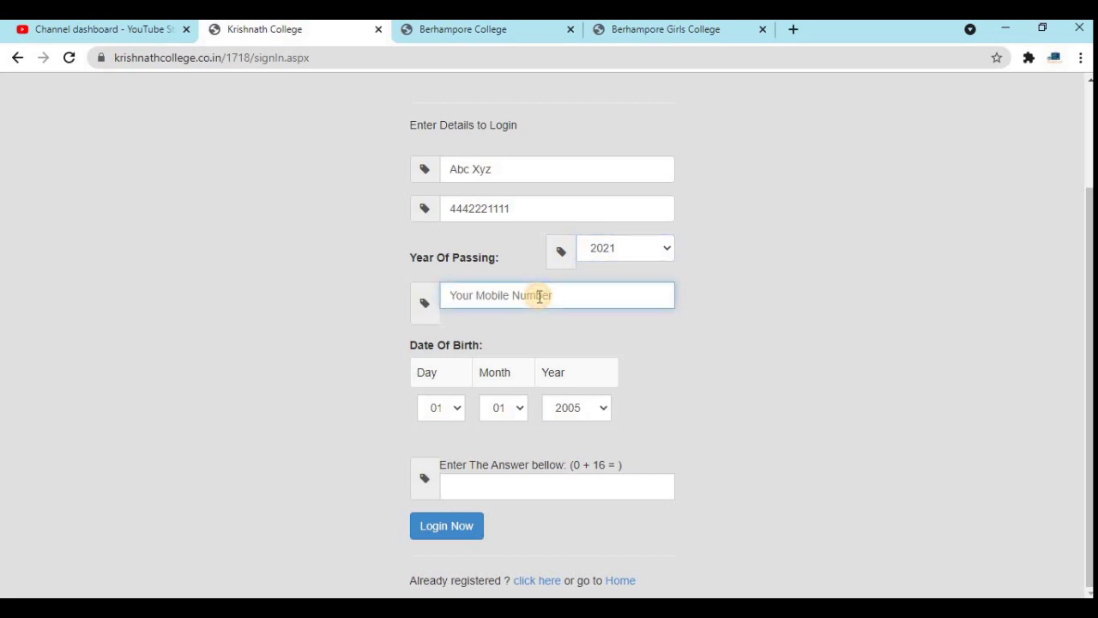
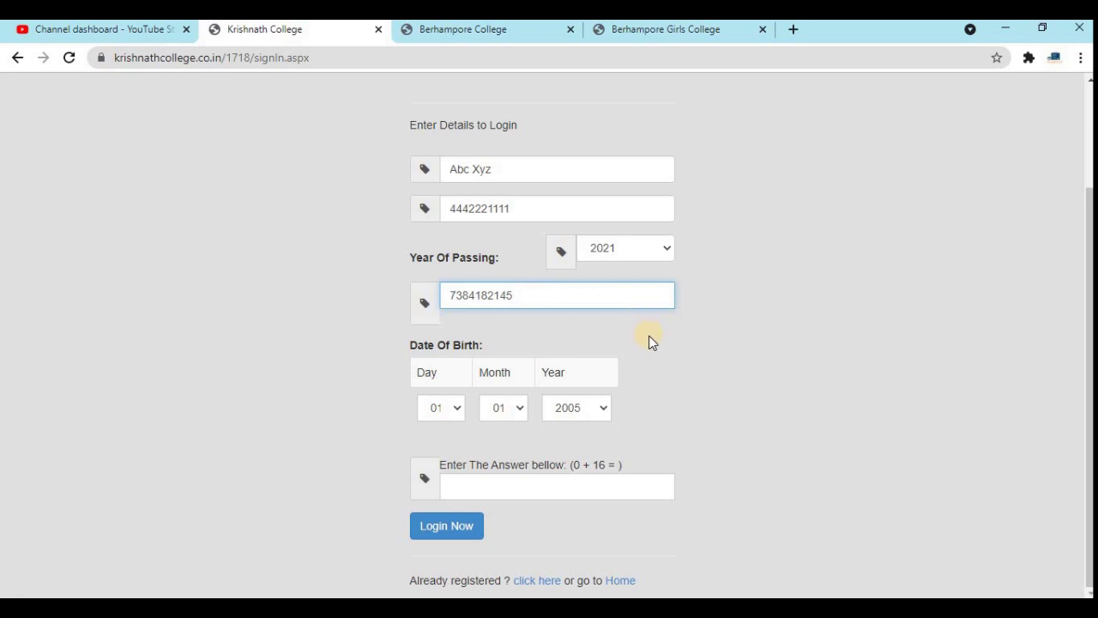
# - Set the birth year to 2001, answer the captcha with 16, and log in
pyautogui.click(433, 407)
pyautogui.click(439, 424)
pyautogui.click(608, 407)
pyautogui.press('Down')
pyautogui.press('Down')
pyautogui.press('Down')
pyautogui.press('Down')
pyautogui.press('Return')
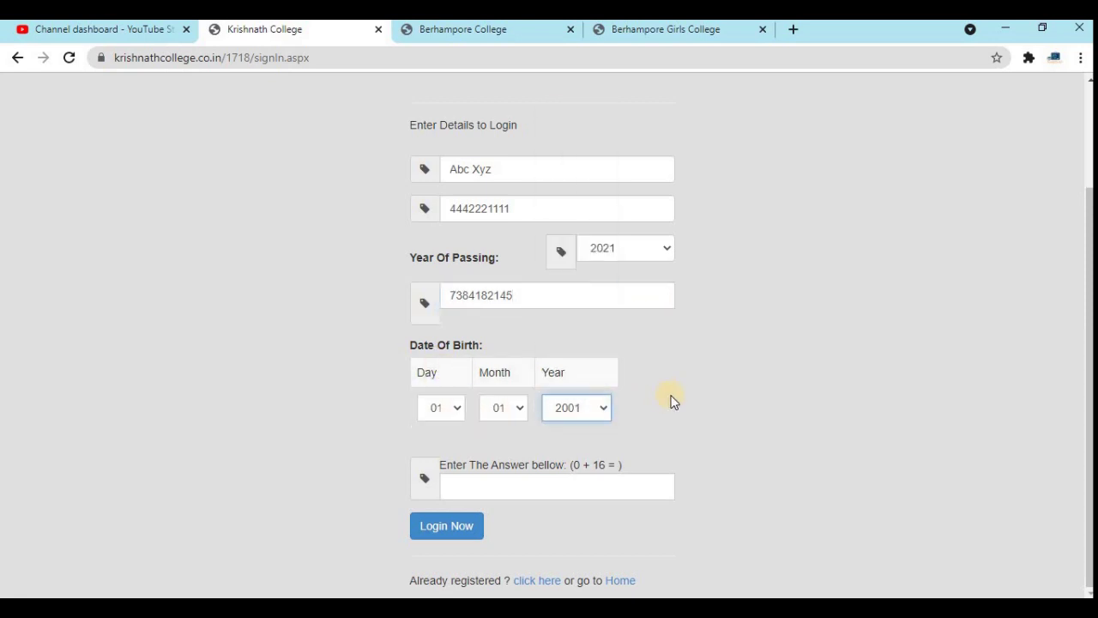
pyautogui.click(526, 488)
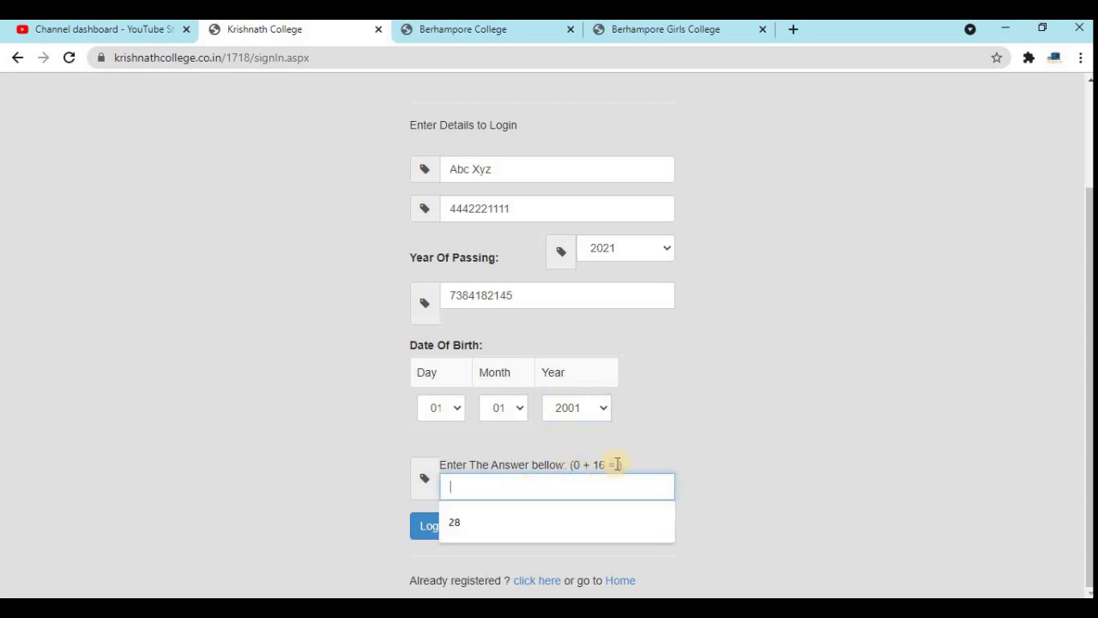
pyautogui.write('16')
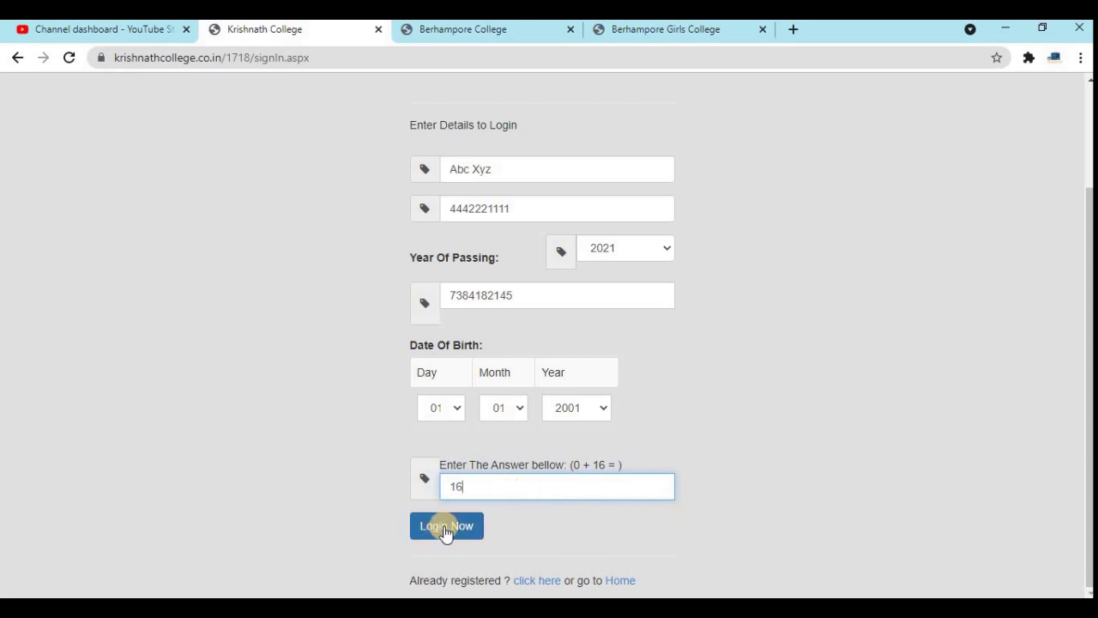
pyautogui.click(445, 529)
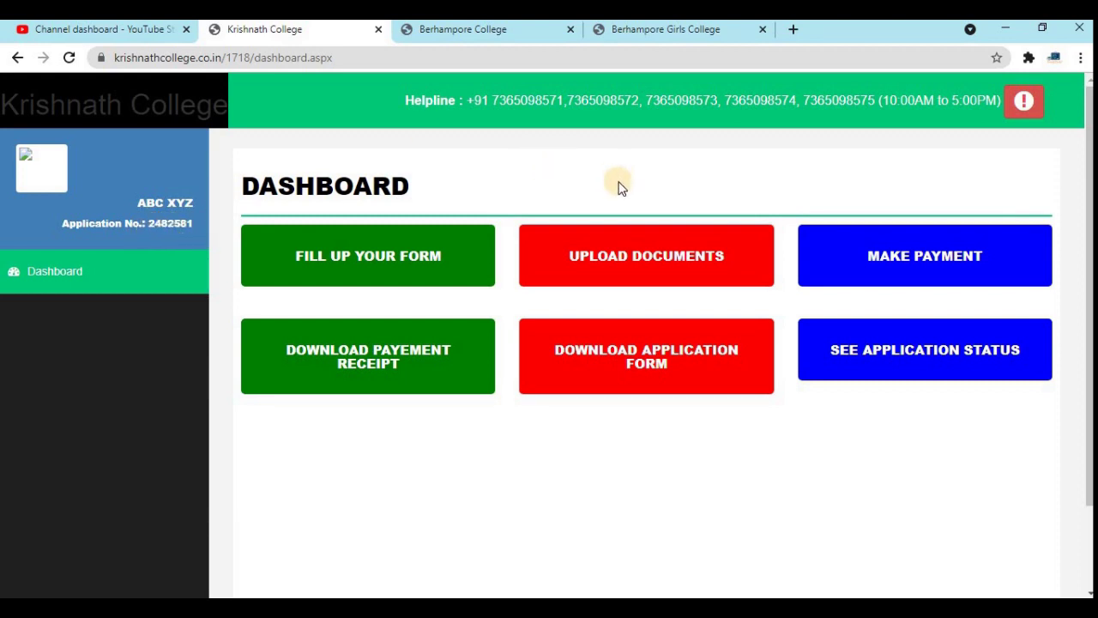
# - Open the registration form and set BPL to NO and First Learner to YES
pyautogui.click(390, 254)
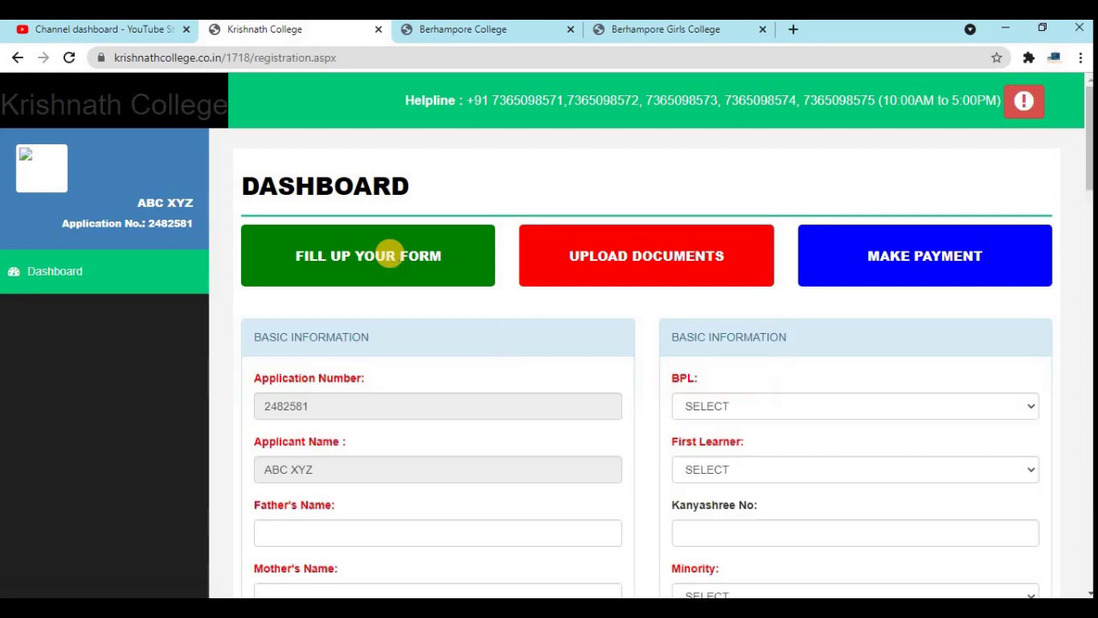
pyautogui.scroll(-2, 515, 345)
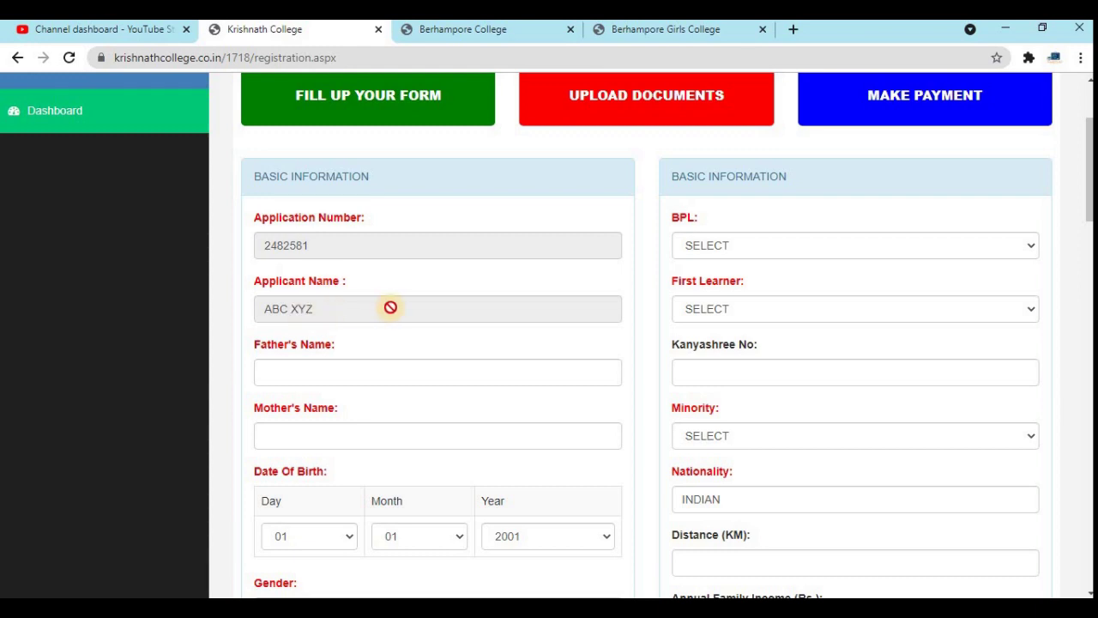
pyautogui.scroll(-1, 393, 314)
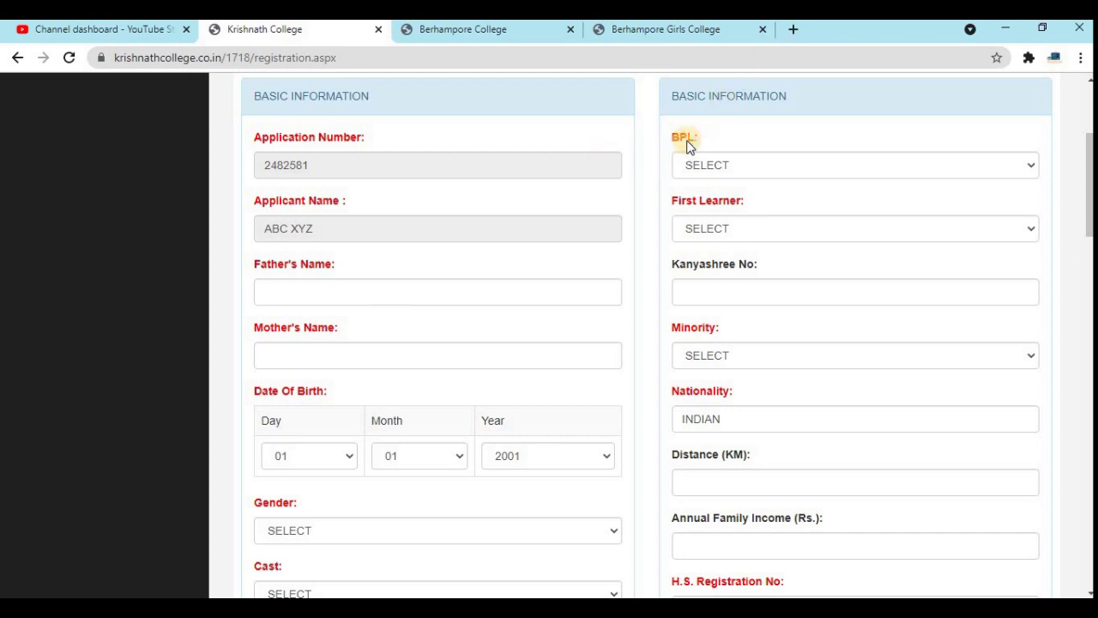
pyautogui.click(736, 164)
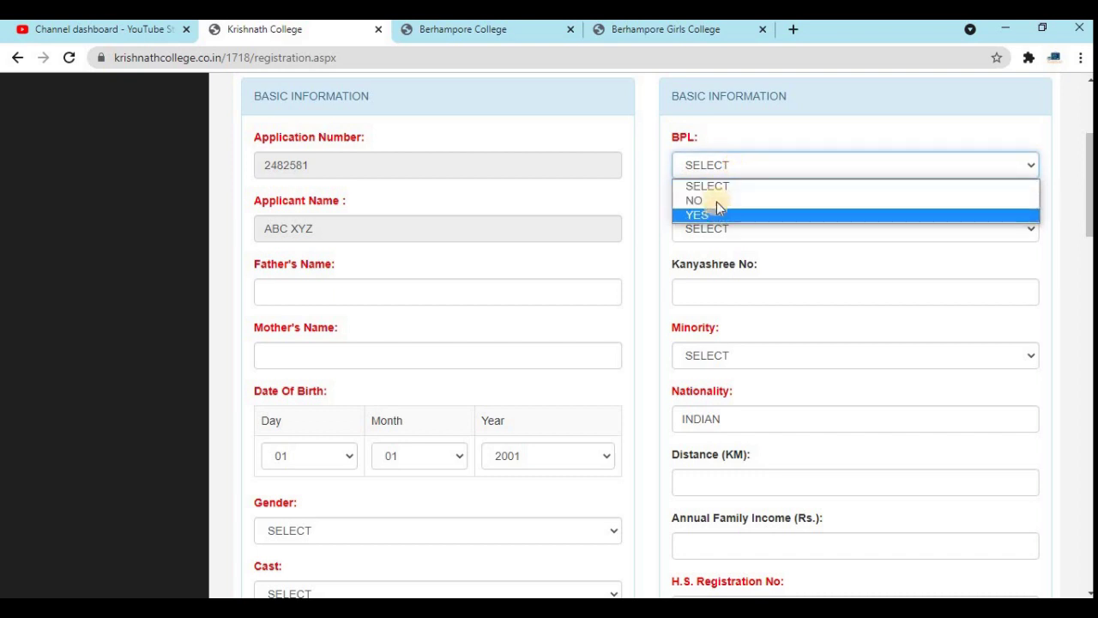
pyautogui.click(716, 200)
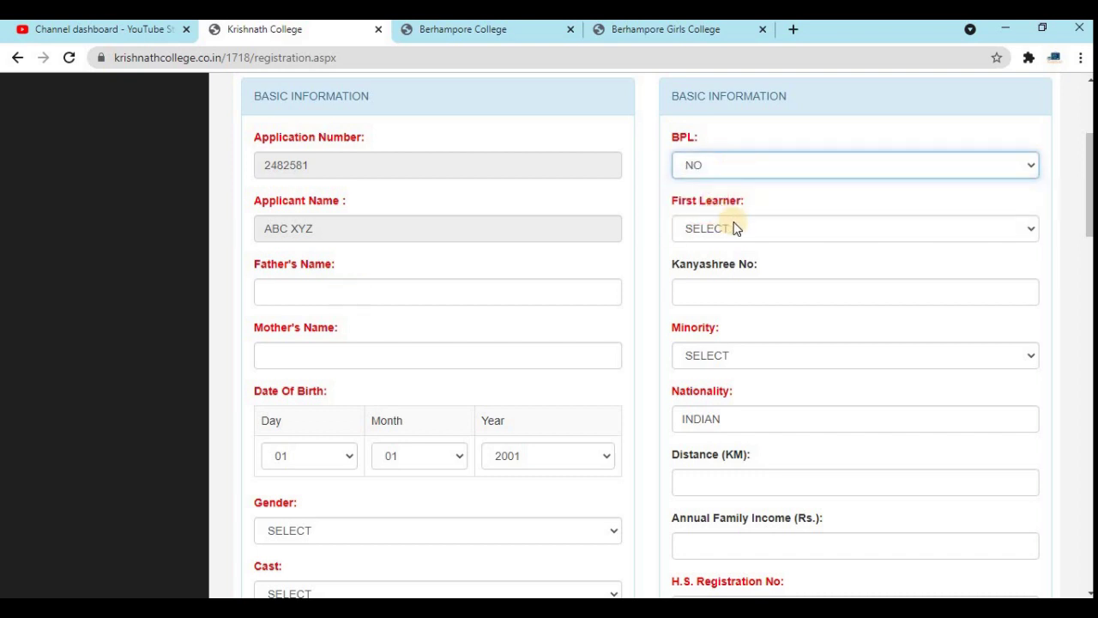
pyautogui.click(733, 227)
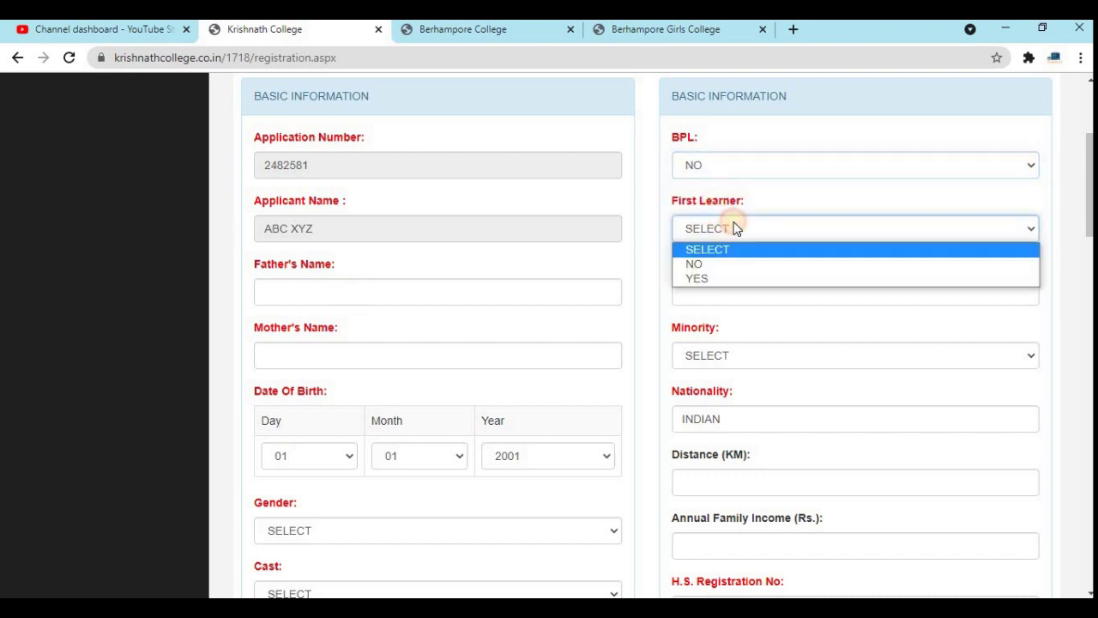
pyautogui.click(702, 278)
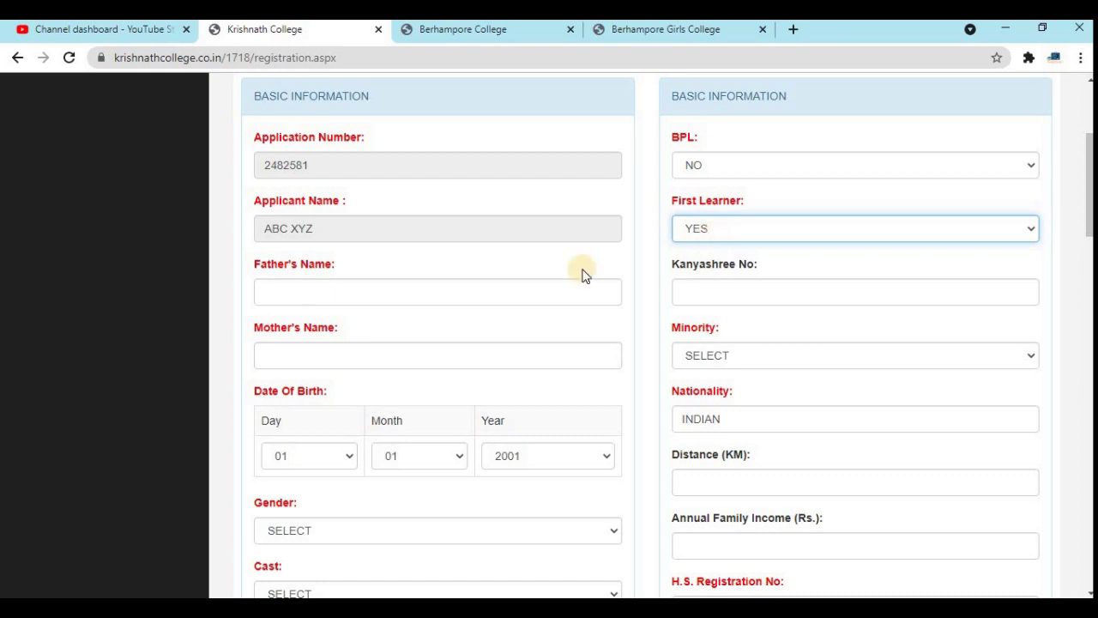
# - Set Minority to NO on the registration form
pyautogui.click(339, 286)
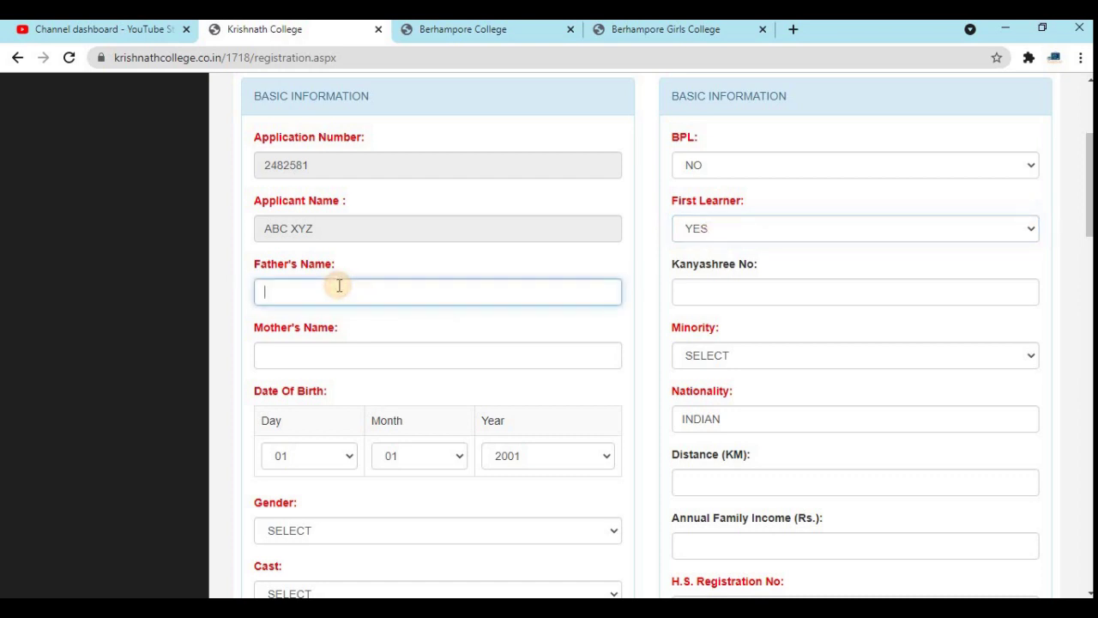
pyautogui.click(691, 290)
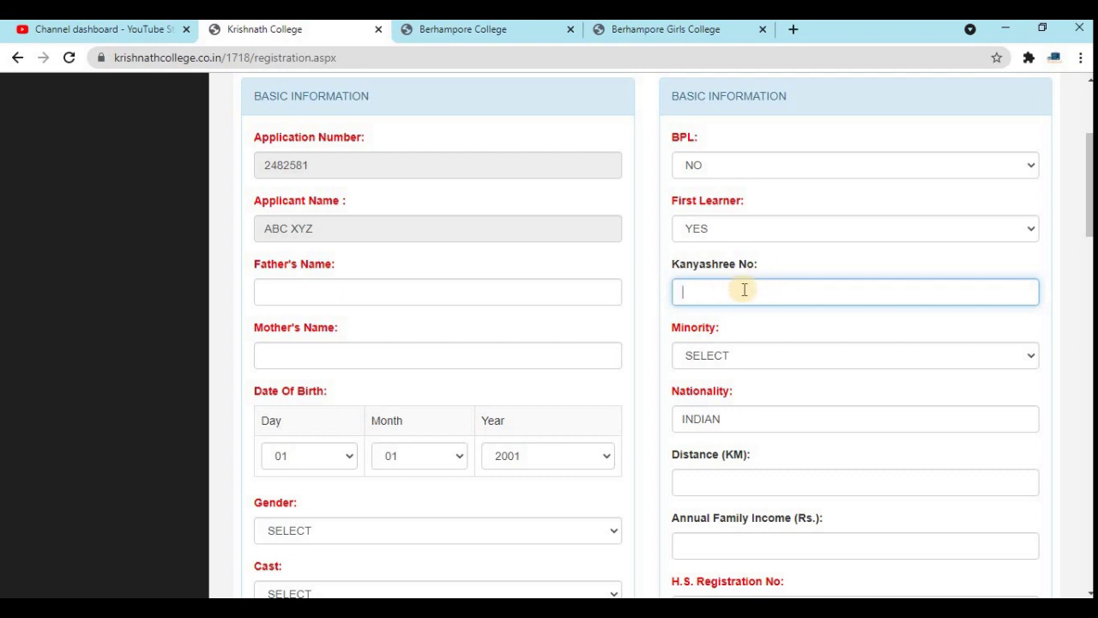
pyautogui.click(413, 355)
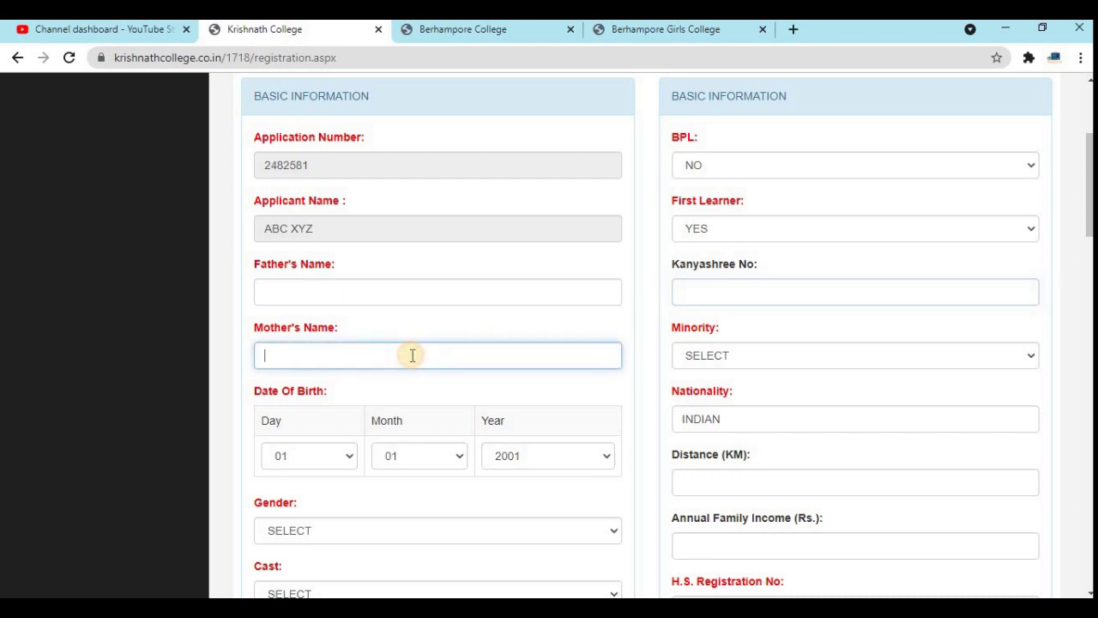
pyautogui.click(718, 359)
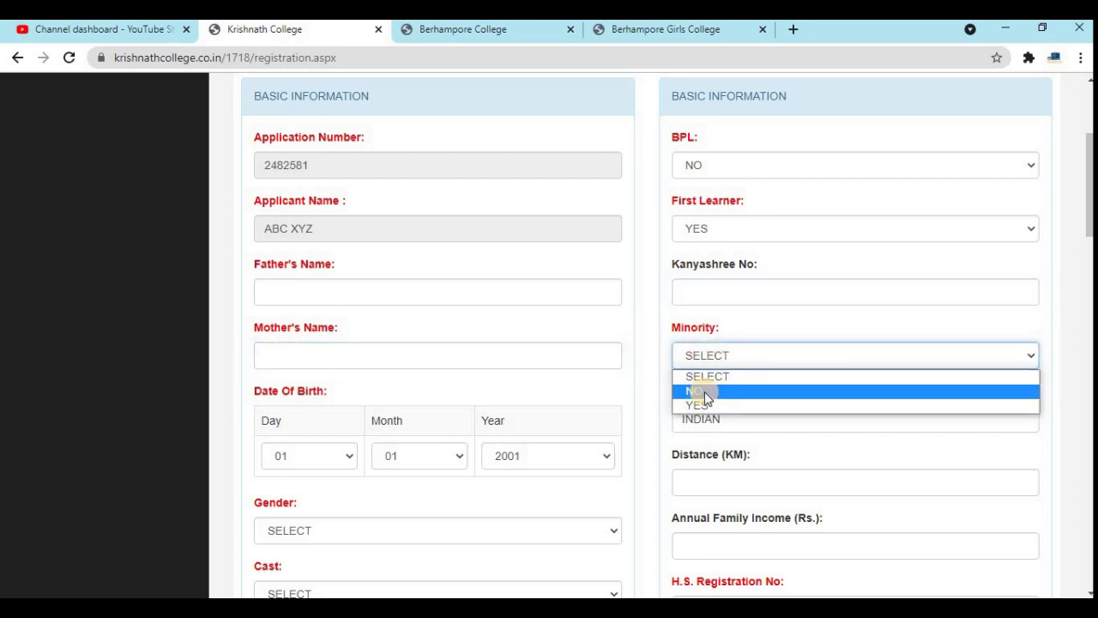
pyautogui.click(704, 392)
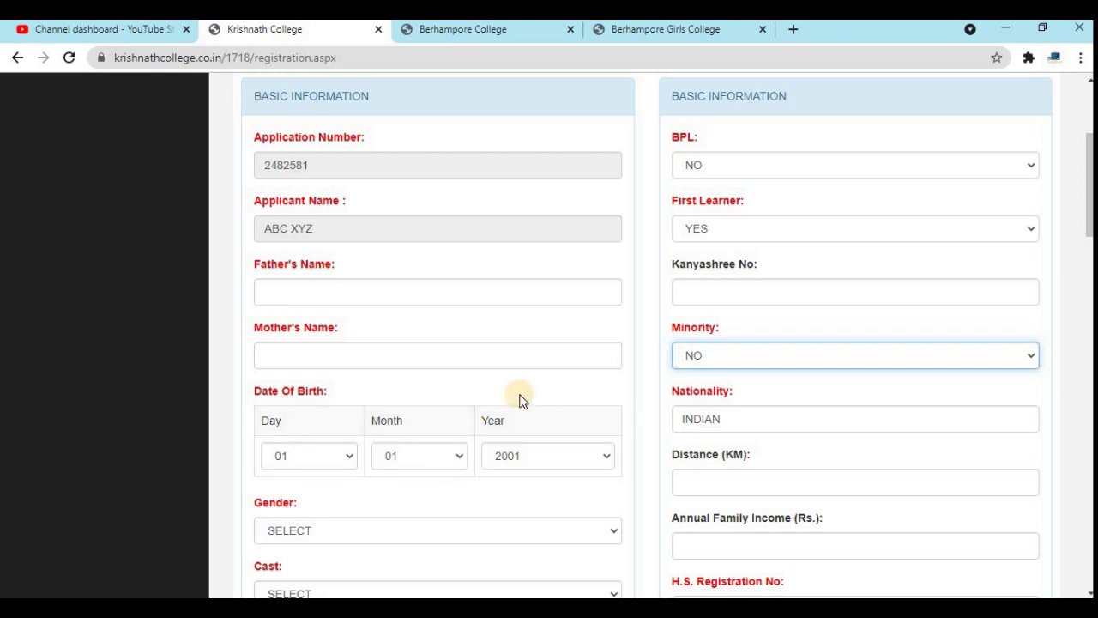
pyautogui.scroll(-3, 522, 399)
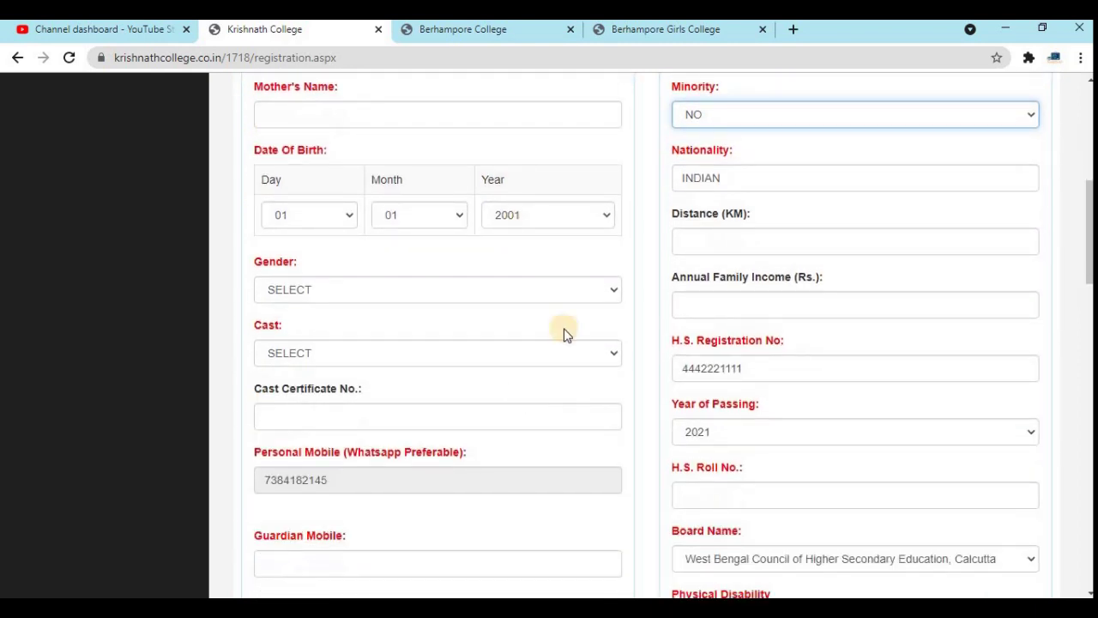
# - Set the applicant's gender to MALE
pyautogui.click(375, 298)
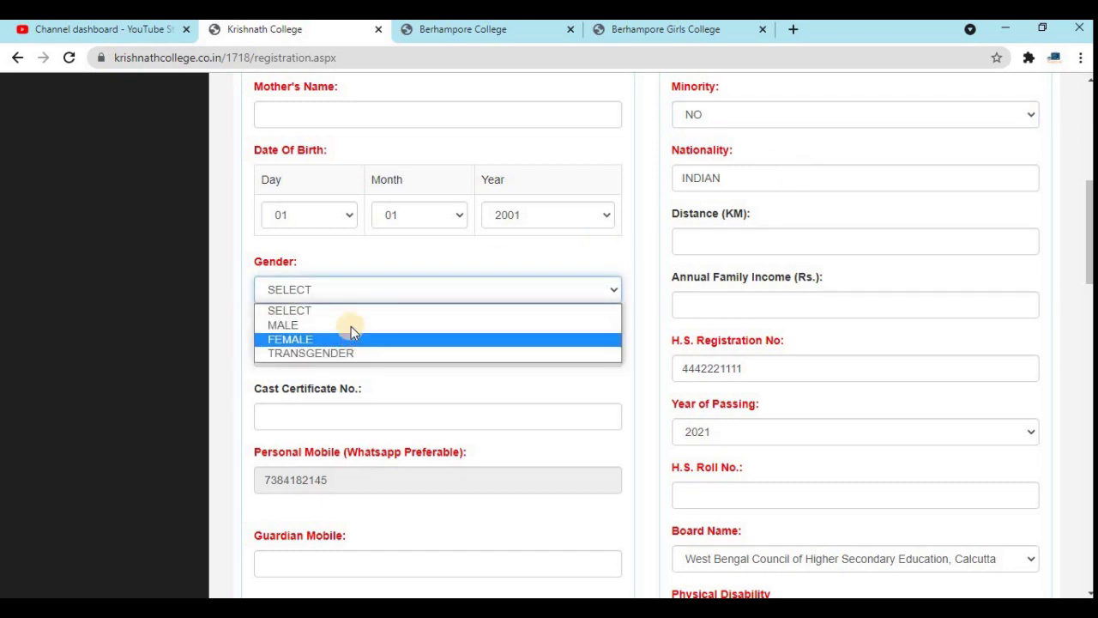
pyautogui.click(352, 325)
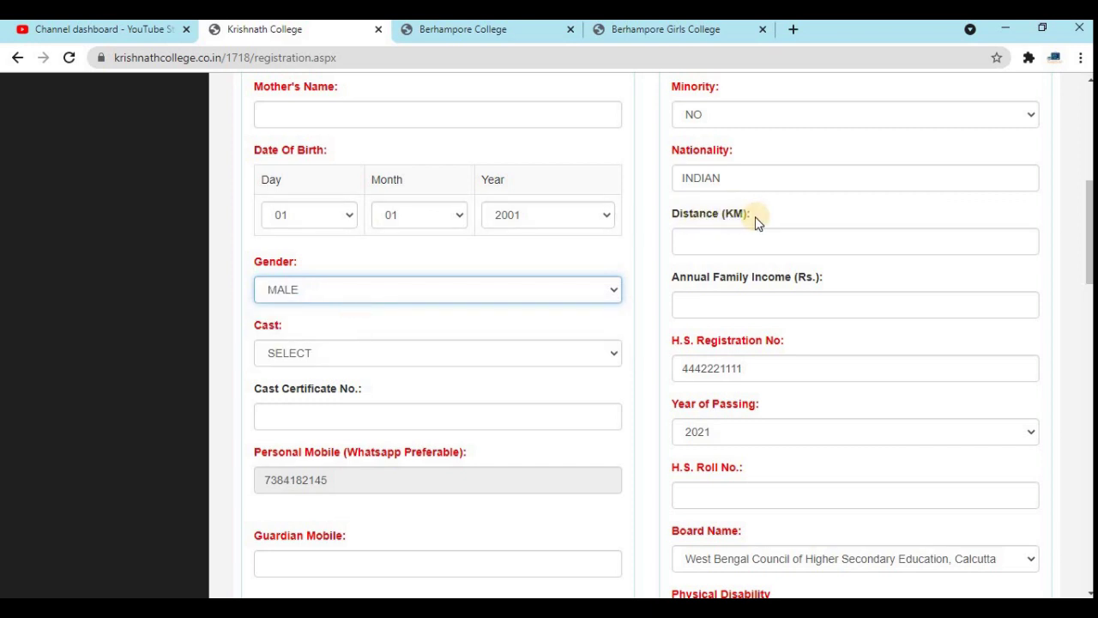
pyautogui.click(703, 246)
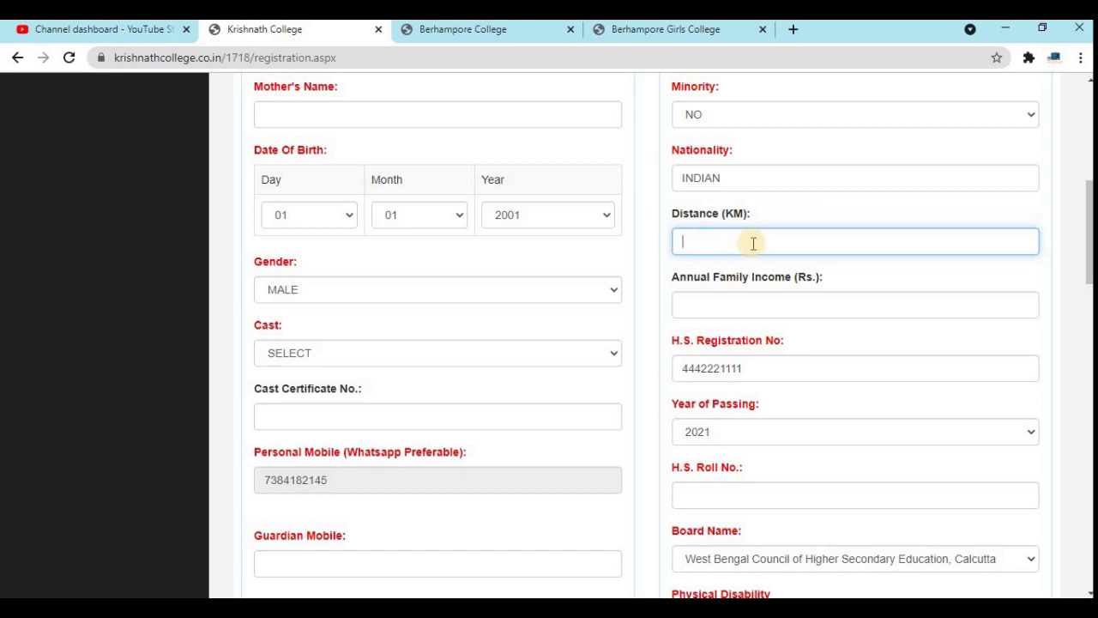
pyautogui.click(719, 302)
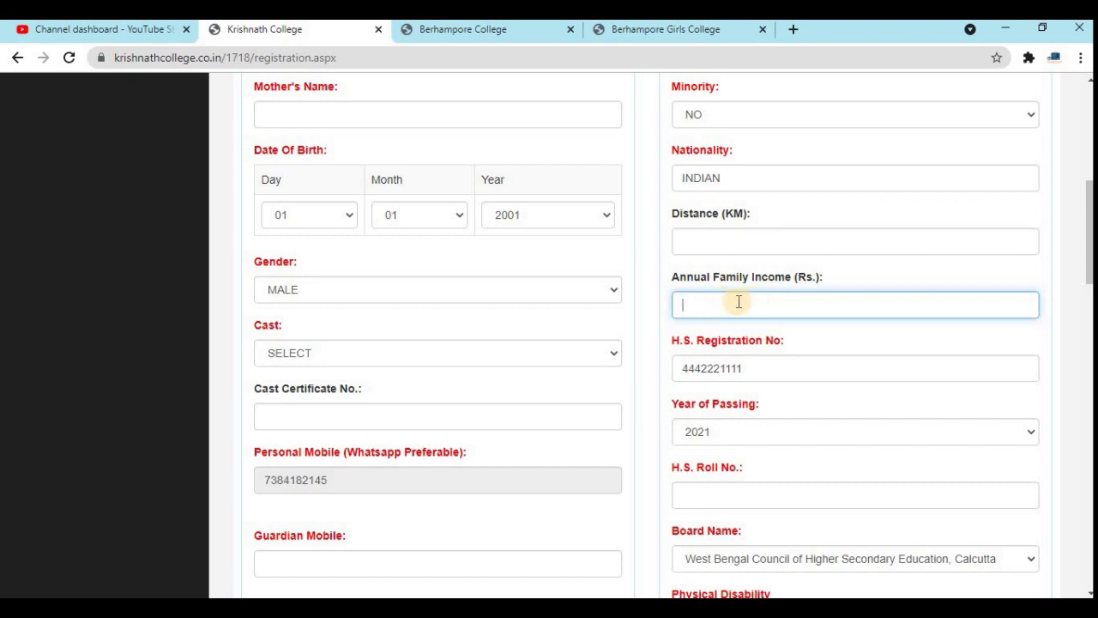
# - Change the caste category from SC to GENERAL and keep year of passing at 2021
pyautogui.click(289, 352)
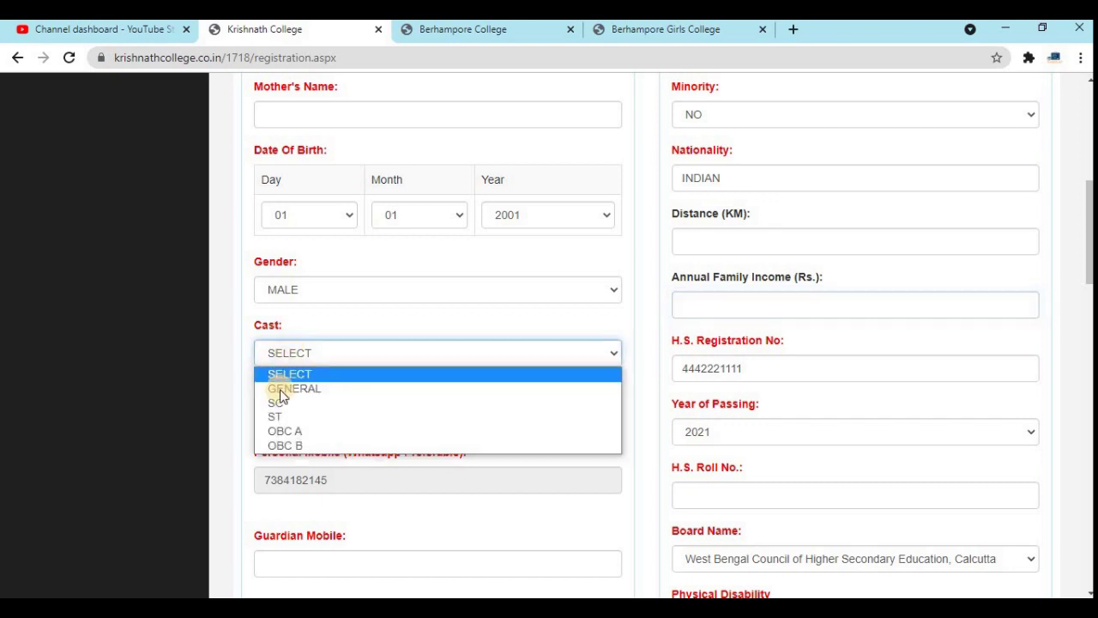
pyautogui.click(277, 403)
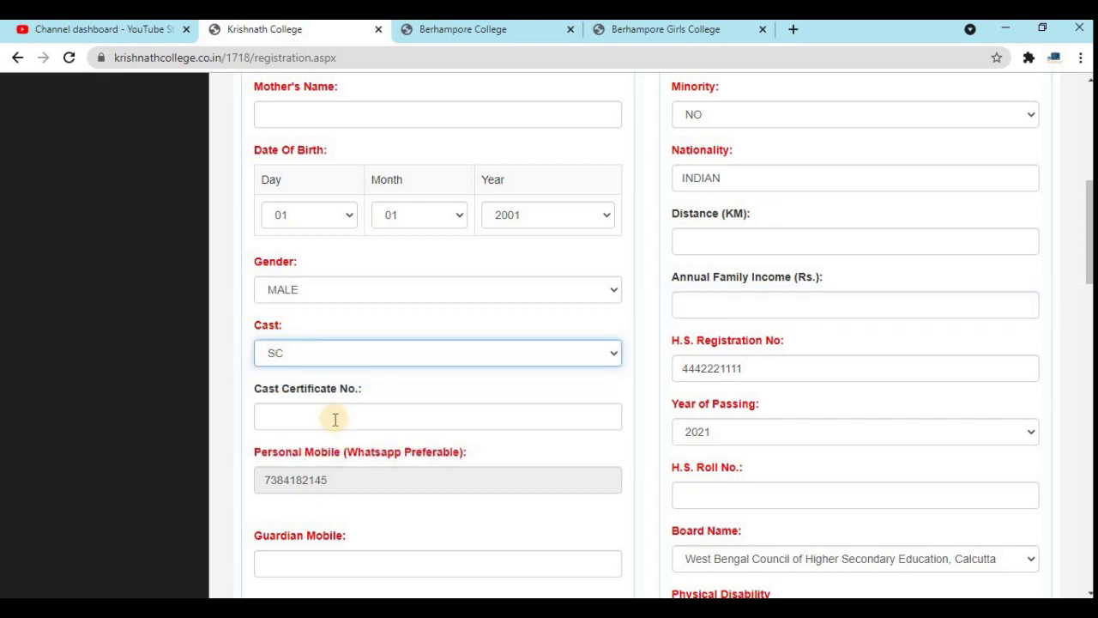
pyautogui.click(335, 418)
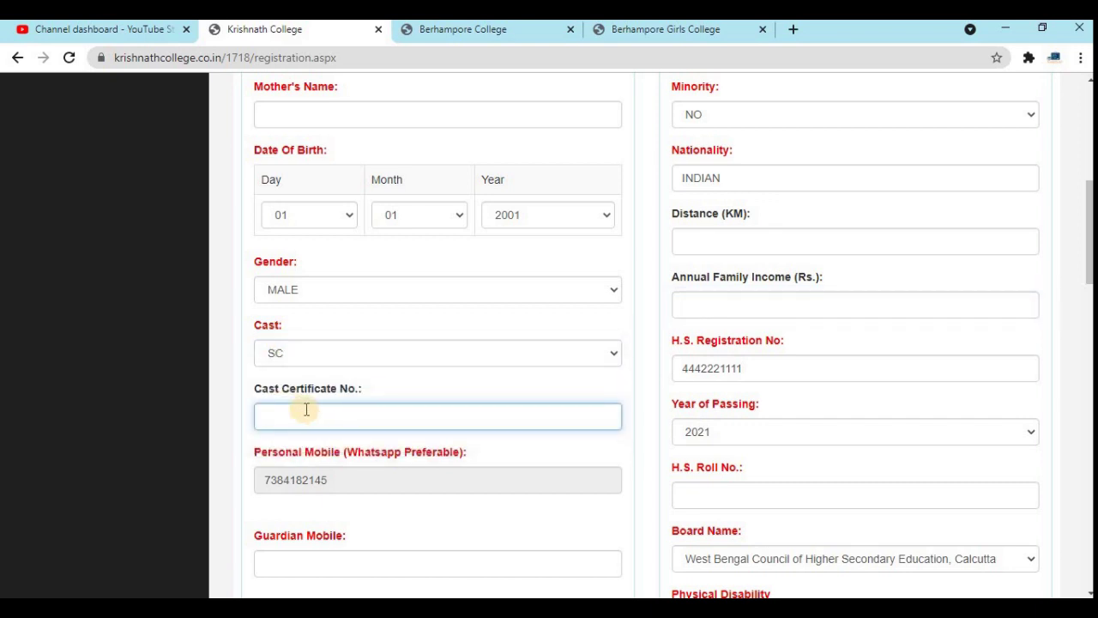
pyautogui.click(304, 356)
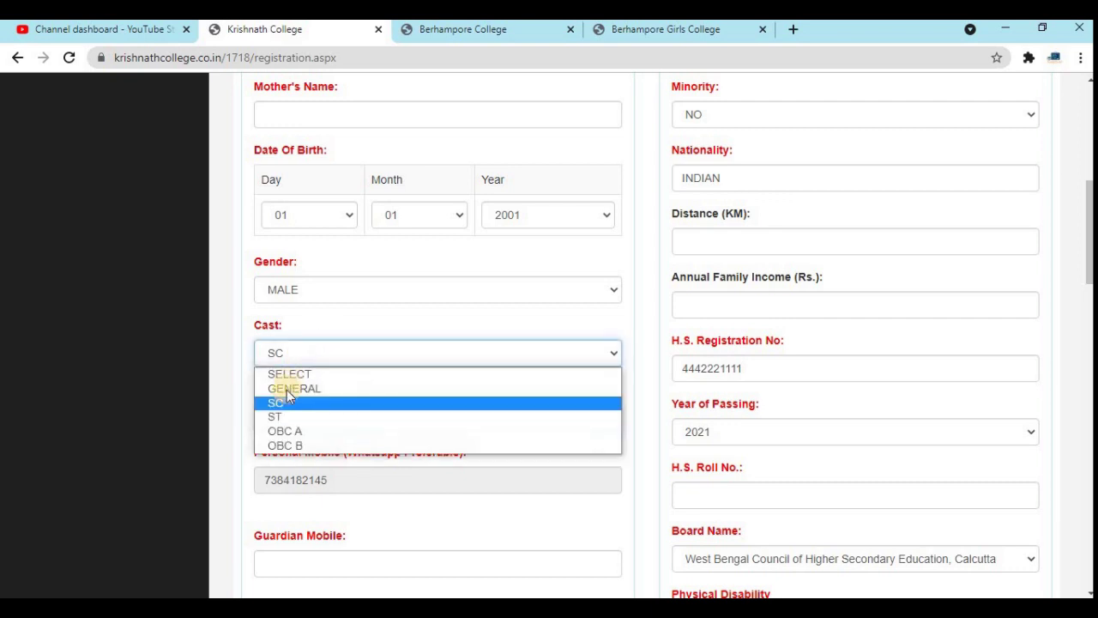
pyautogui.click(283, 387)
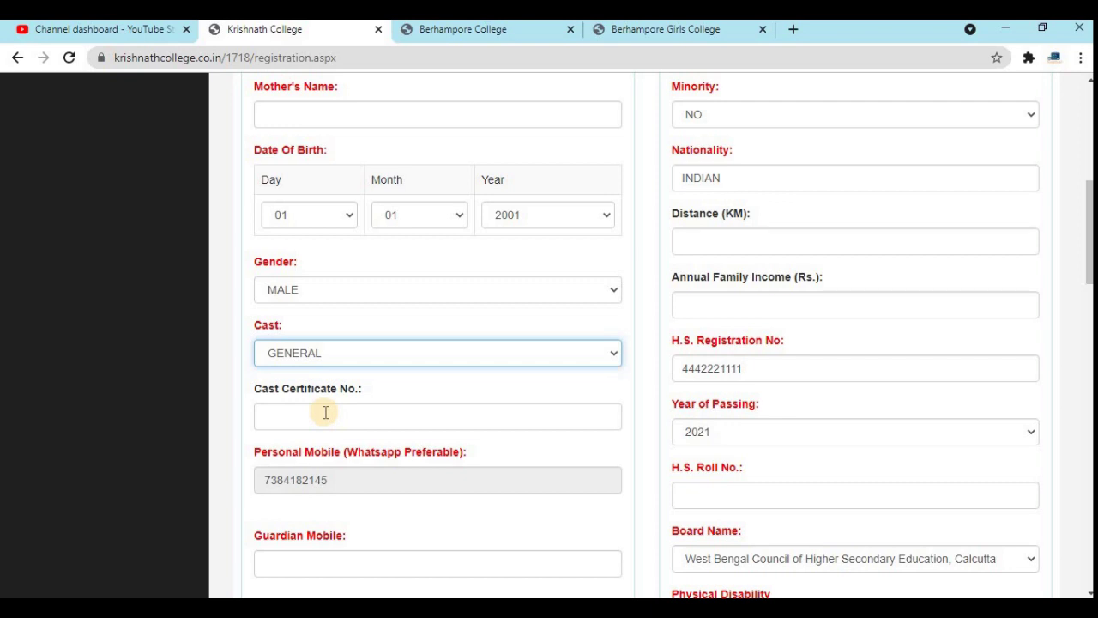
pyautogui.scroll(-2, 326, 413)
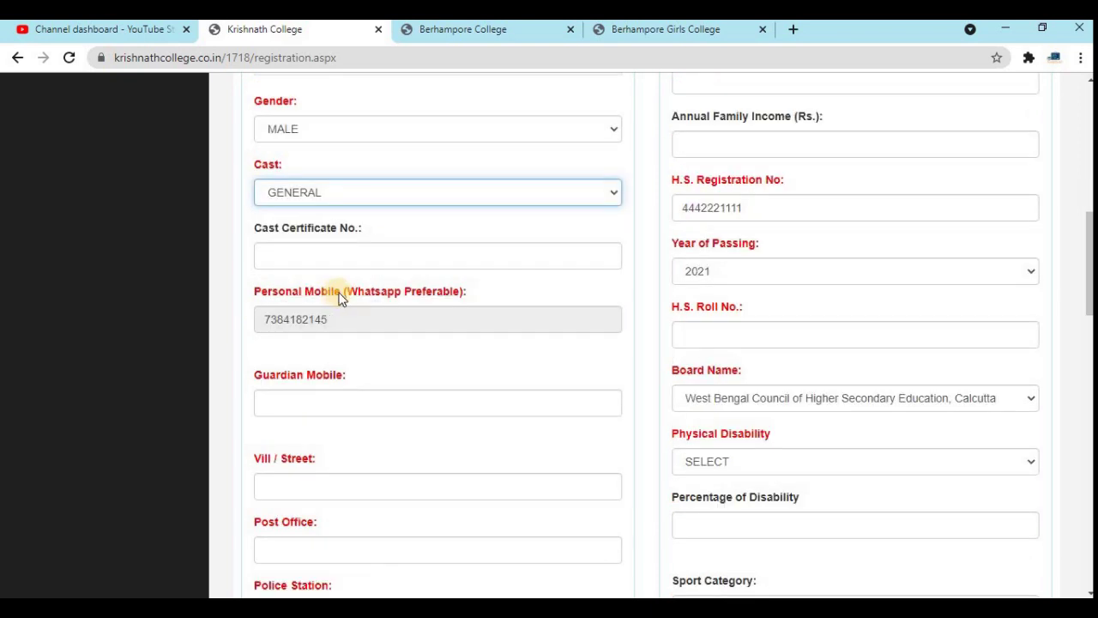
pyautogui.click(725, 272)
pyautogui.click(725, 272)
pyautogui.click(697, 340)
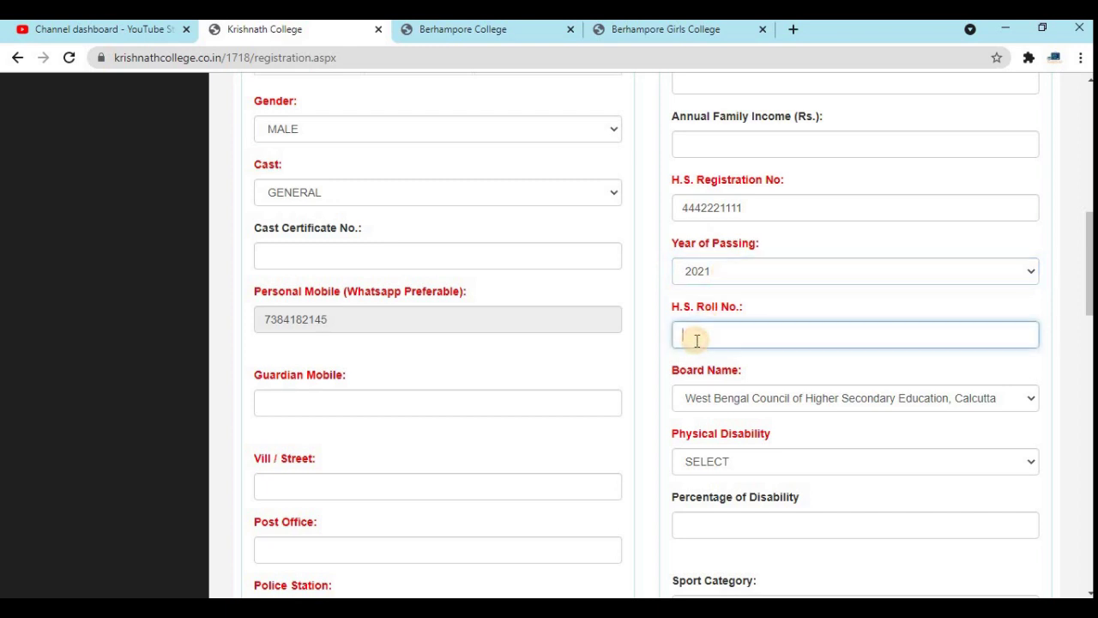
pyautogui.click(441, 402)
# - Keep the West Bengal council as board and physical disability at NO
pyautogui.scroll(-3, 441, 402)
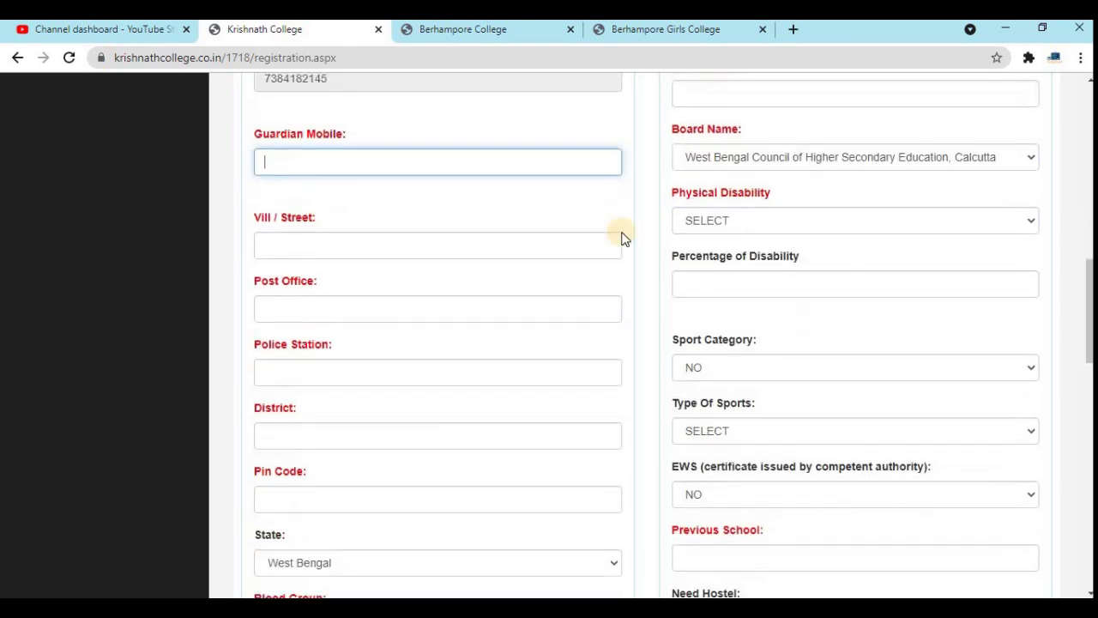
pyautogui.click(768, 159)
pyautogui.click(767, 159)
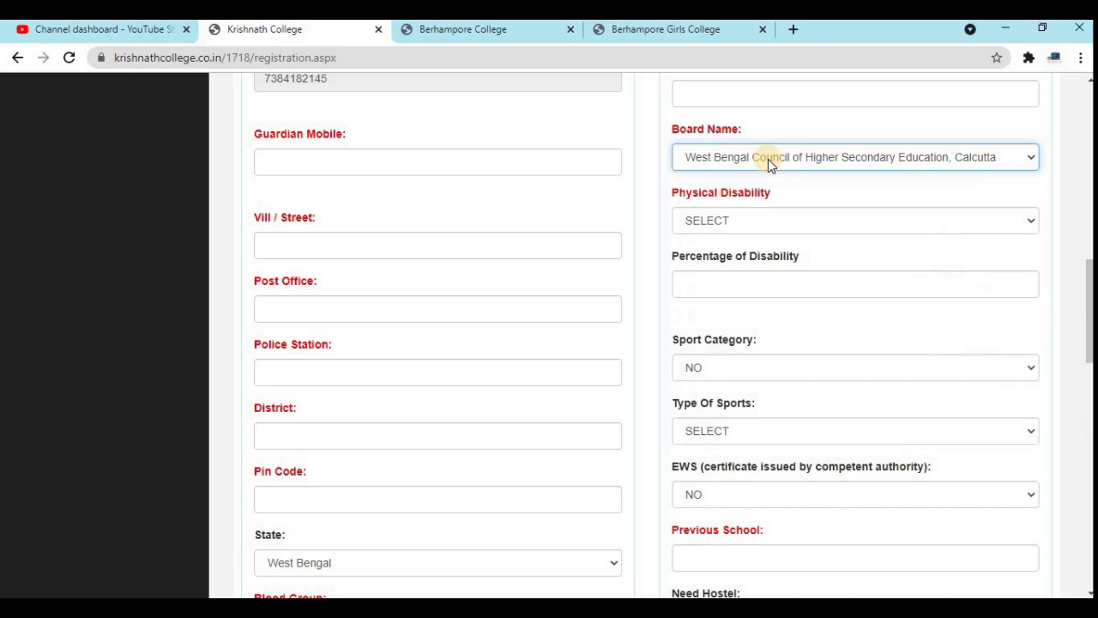
pyautogui.click(727, 222)
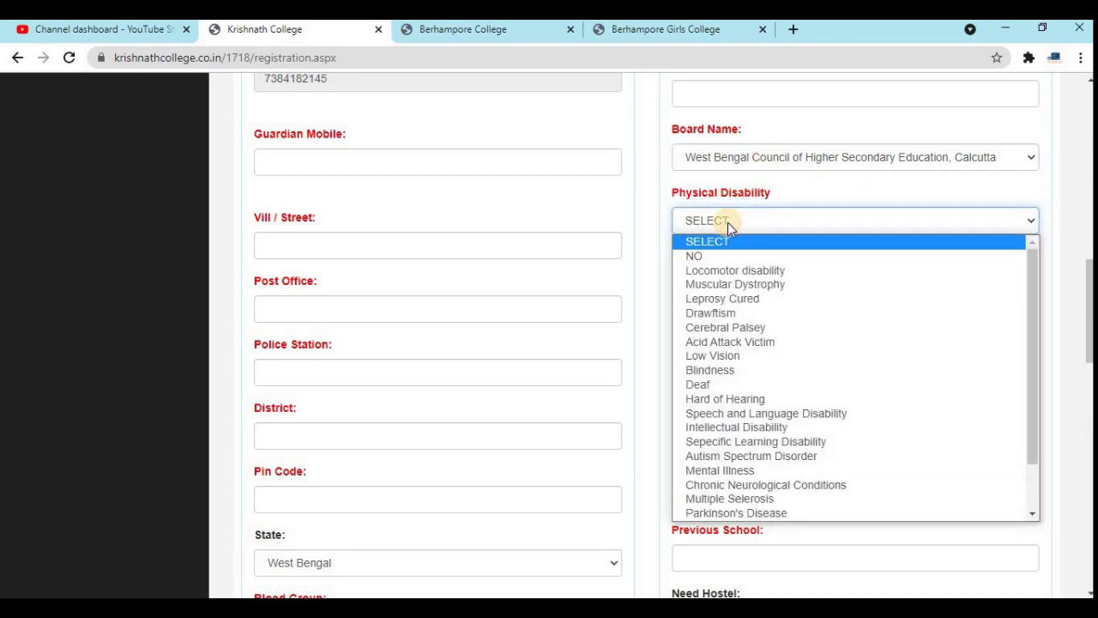
pyautogui.press('Down')
pyautogui.press('Down')
pyautogui.press('Down')
pyautogui.press('Down')
pyautogui.press('Down')
pyautogui.press('Down')
pyautogui.press('Down')
pyautogui.press('Down')
pyautogui.press('Down')
pyautogui.press('Down')
pyautogui.press('Down')
pyautogui.press('Down')
pyautogui.press('Down')
pyautogui.press('Down')
pyautogui.press('Down')
pyautogui.press('Down')
pyautogui.press('Down')
pyautogui.press('Down')
pyautogui.press('Down')
pyautogui.press('Down')
pyautogui.press('Down')
pyautogui.press('Down')
pyautogui.press('Down')
pyautogui.press('Up')
pyautogui.press('Up')
pyautogui.press('Up')
pyautogui.press('Up')
pyautogui.press('Up')
pyautogui.press('Up')
pyautogui.press('Up')
pyautogui.press('Up')
pyautogui.press('Up')
pyautogui.press('Up')
pyautogui.press('Up')
pyautogui.press('Up')
pyautogui.press('Up')
pyautogui.press('Up')
pyautogui.press('Up')
pyautogui.press('Up')
pyautogui.press('Up')
pyautogui.press('Up')
pyautogui.press('Up')
pyautogui.press('Up')
pyautogui.press('Up')
pyautogui.press('Up')
pyautogui.click(703, 257)
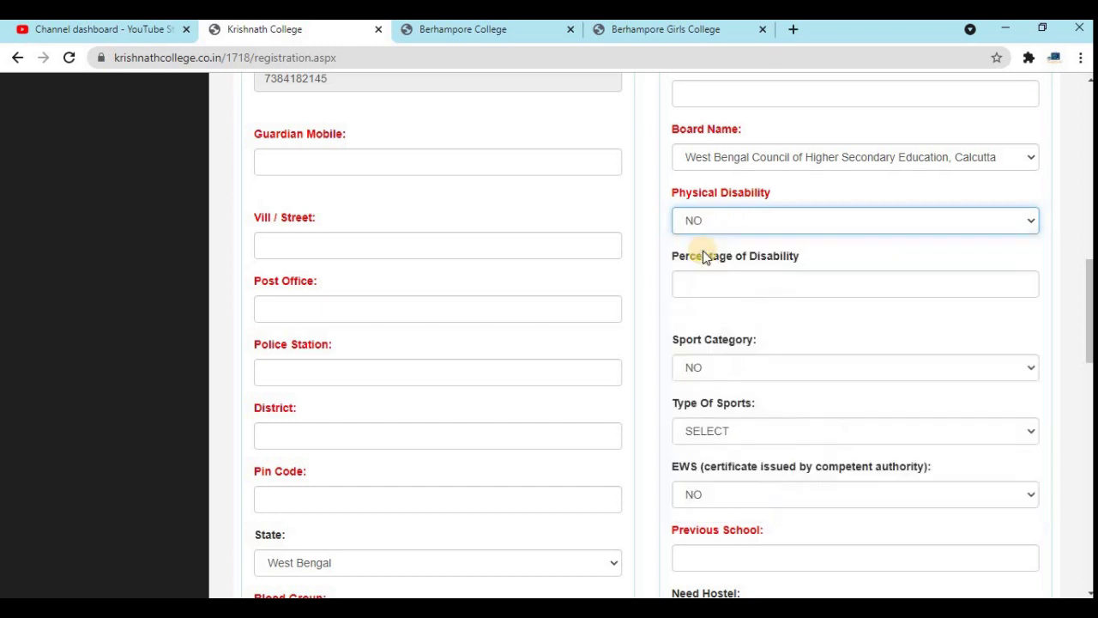
pyautogui.click(738, 222)
pyautogui.press('Down')
pyautogui.press('Down')
pyautogui.press('Down')
pyautogui.press('Up')
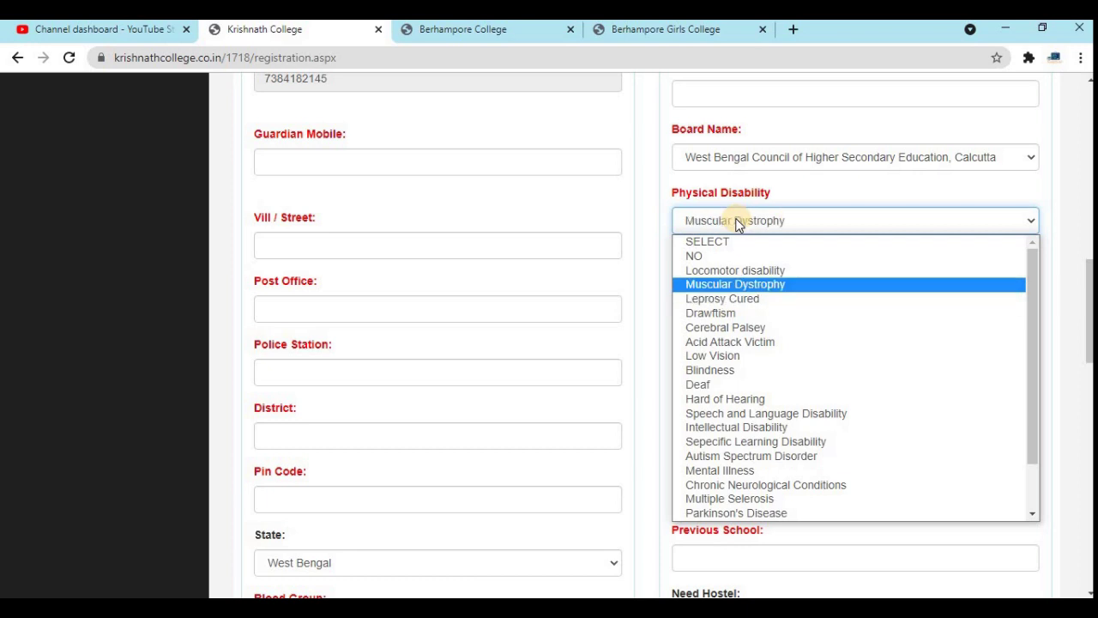
pyautogui.click(704, 256)
pyautogui.click(720, 282)
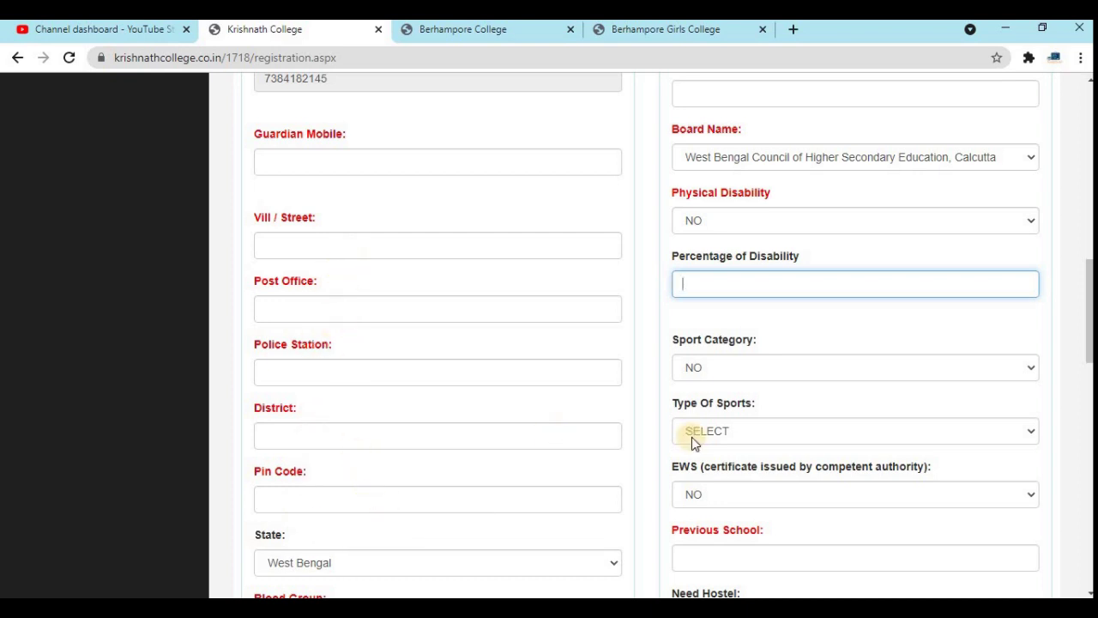
# - Set sport category to DISTRICT LEVEL with Cricket as the type of sport
pyautogui.click(777, 367)
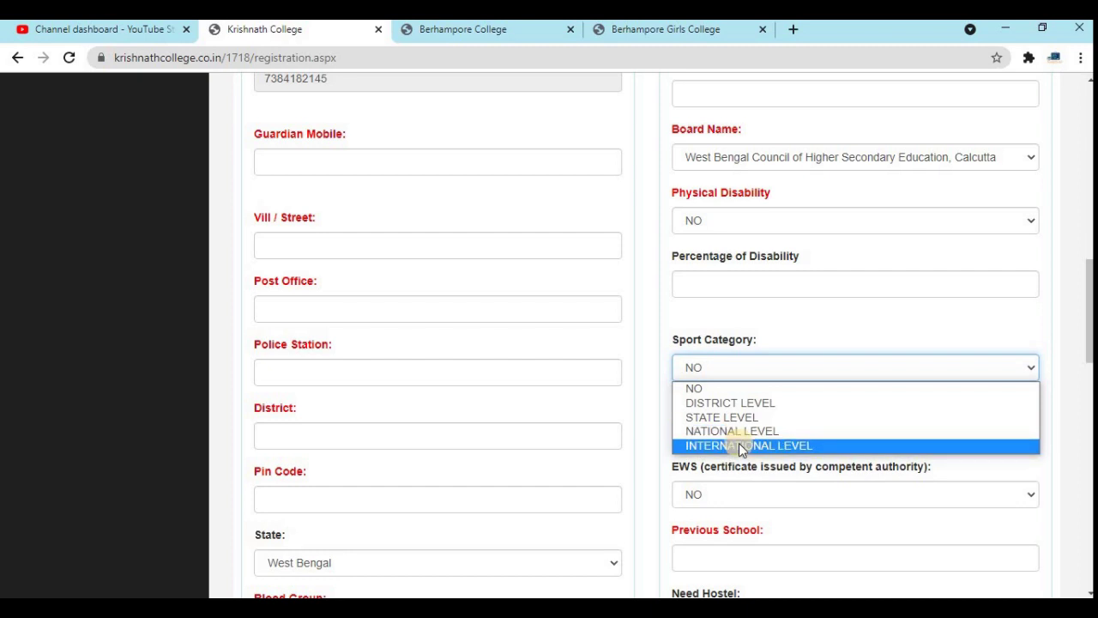
pyautogui.click(711, 390)
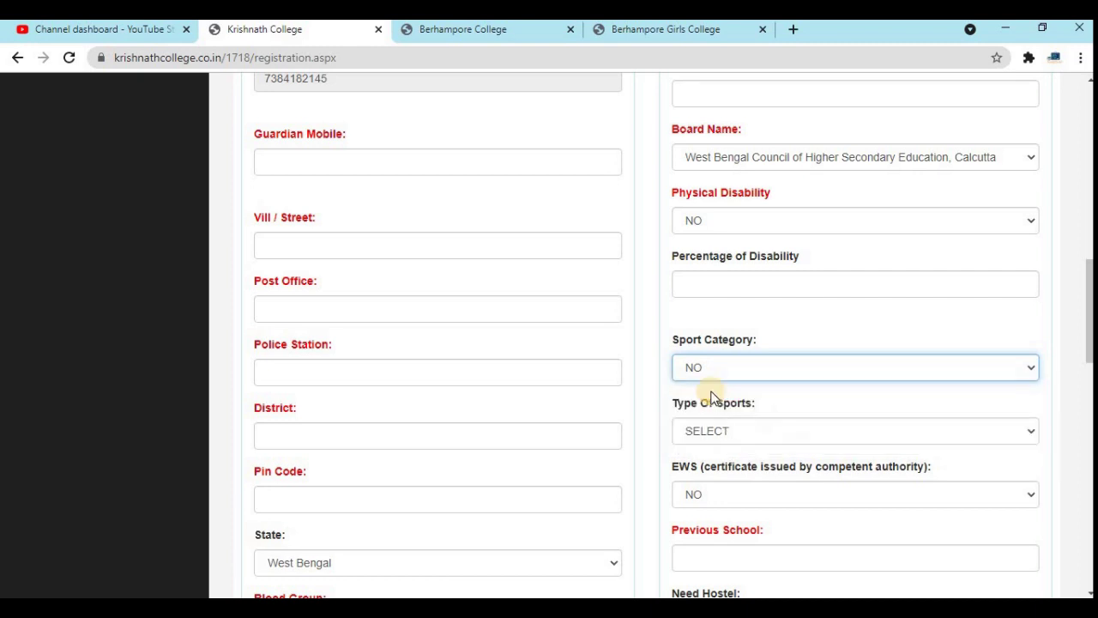
pyautogui.click(770, 372)
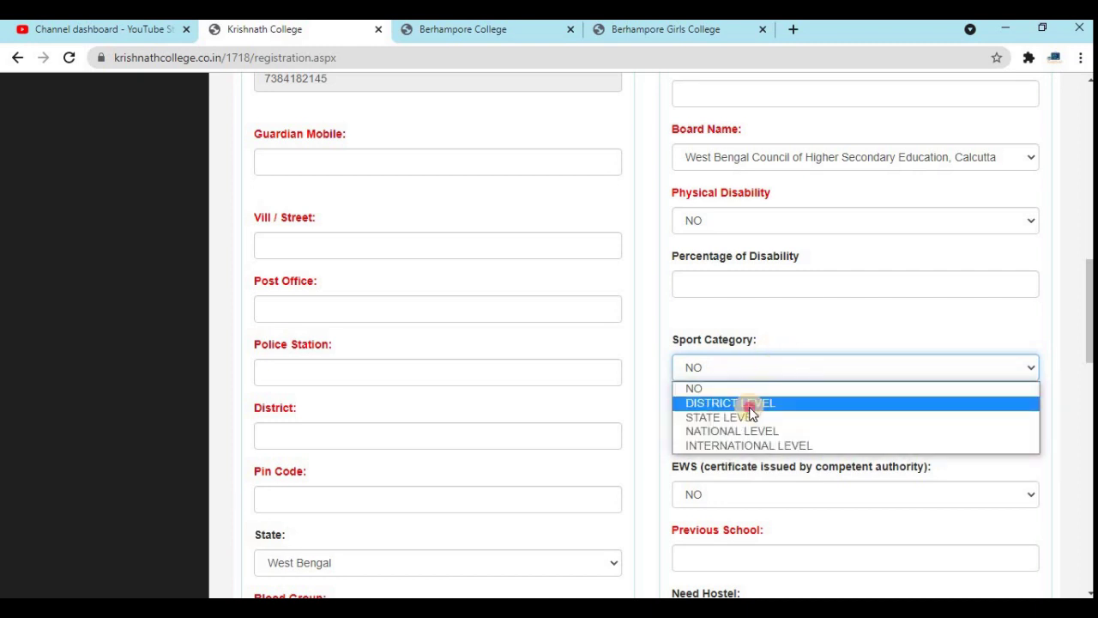
pyautogui.click(748, 405)
pyautogui.click(748, 432)
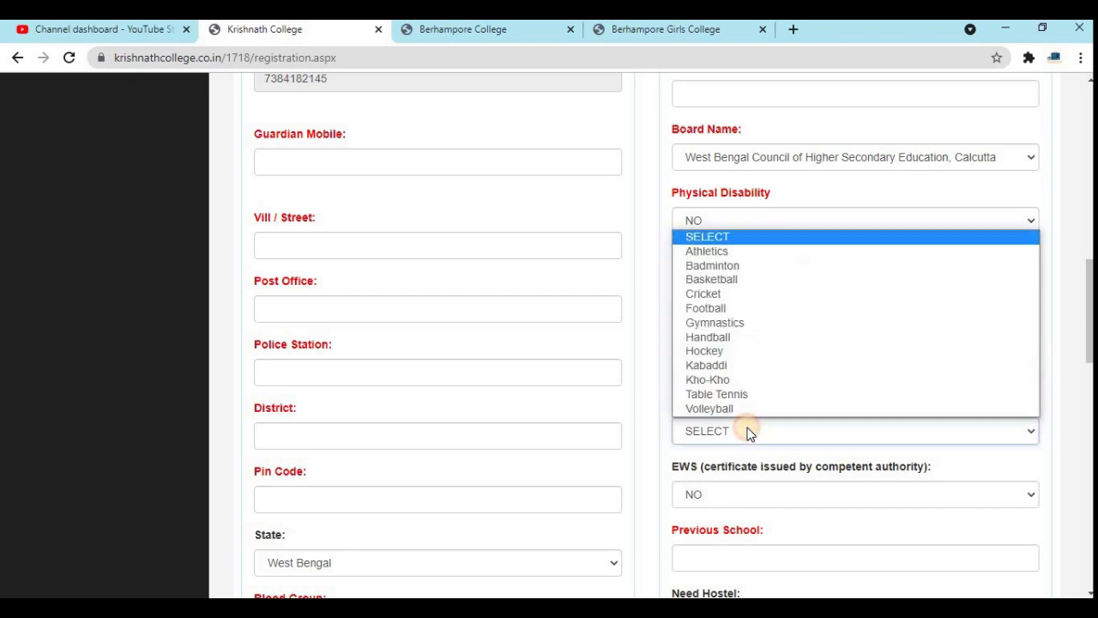
pyautogui.press('Down')
pyautogui.press('Down')
pyautogui.press('Down')
pyautogui.press('Down')
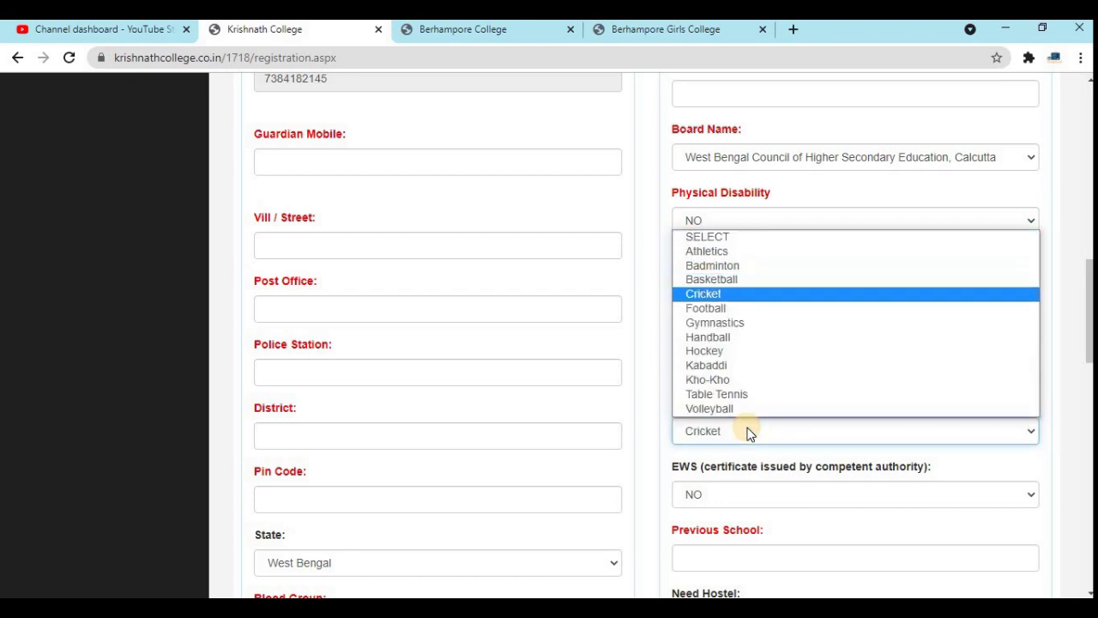
pyautogui.press('Return')
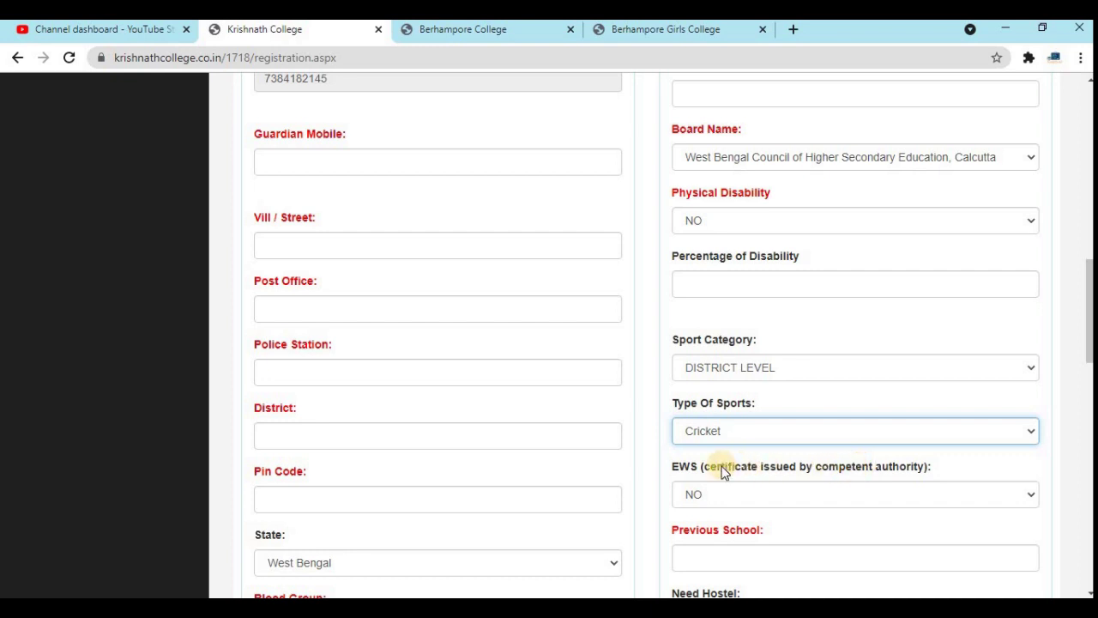
# - Leave EWS at NO after briefly choosing YES
pyautogui.click(811, 491)
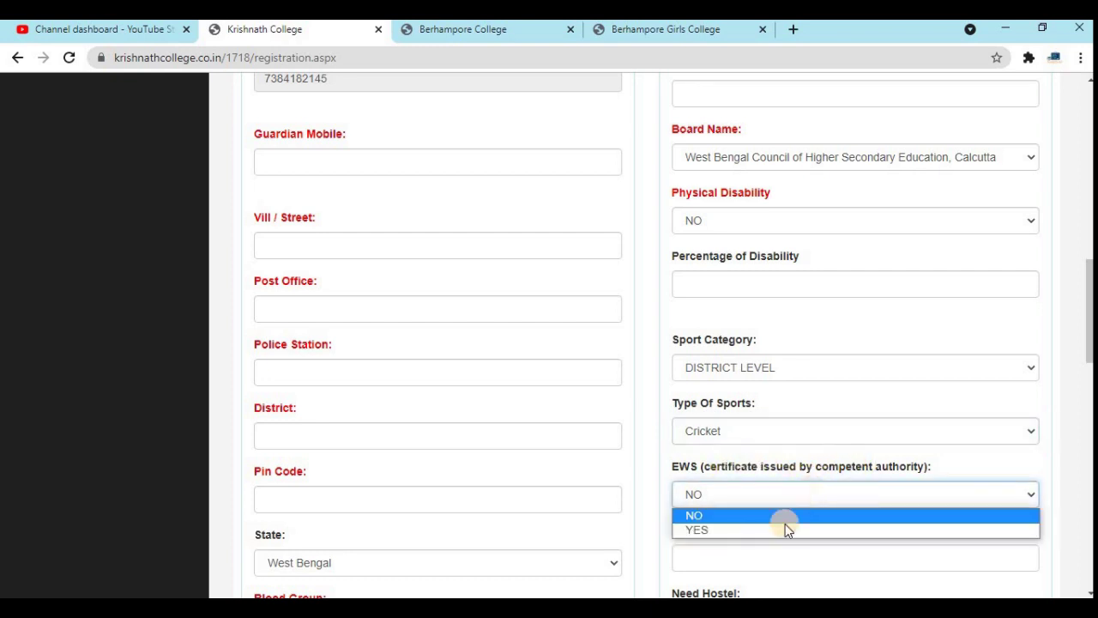
pyautogui.click(779, 529)
pyautogui.click(753, 502)
pyautogui.click(726, 519)
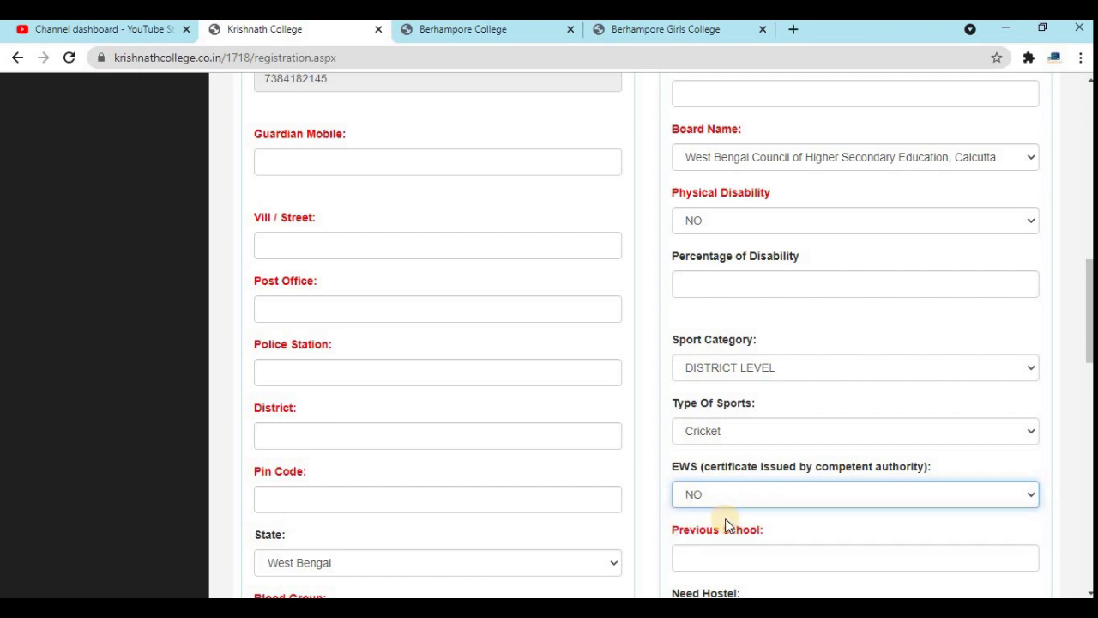
# - Set blood group to AB+ and religion to HINDU
pyautogui.scroll(-5, 725, 518)
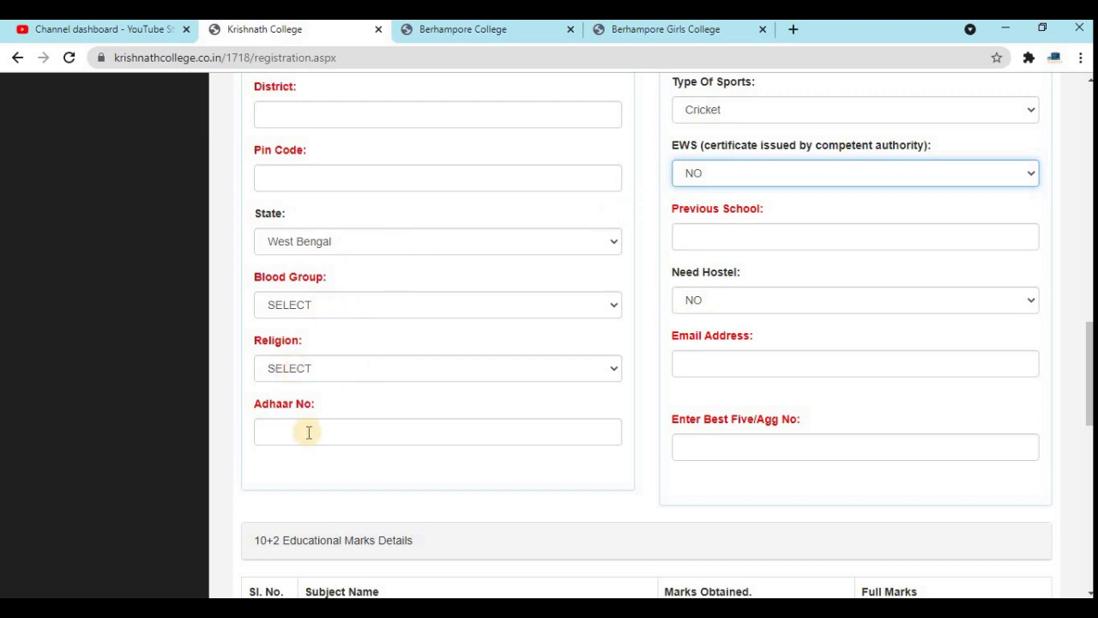
pyautogui.click(365, 307)
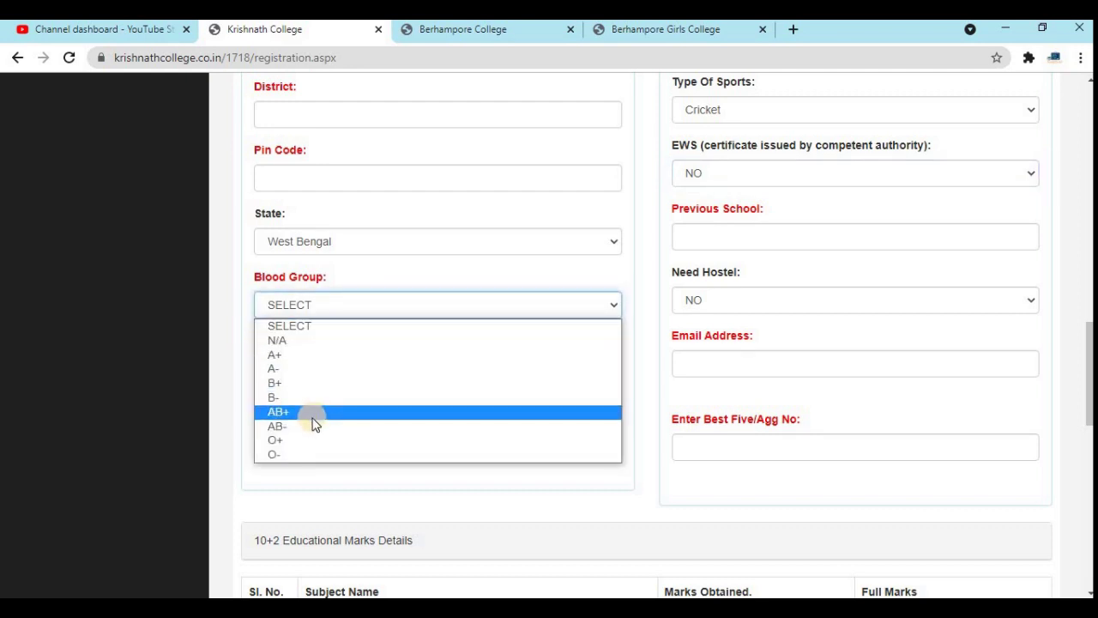
pyautogui.click(309, 411)
pyautogui.click(314, 367)
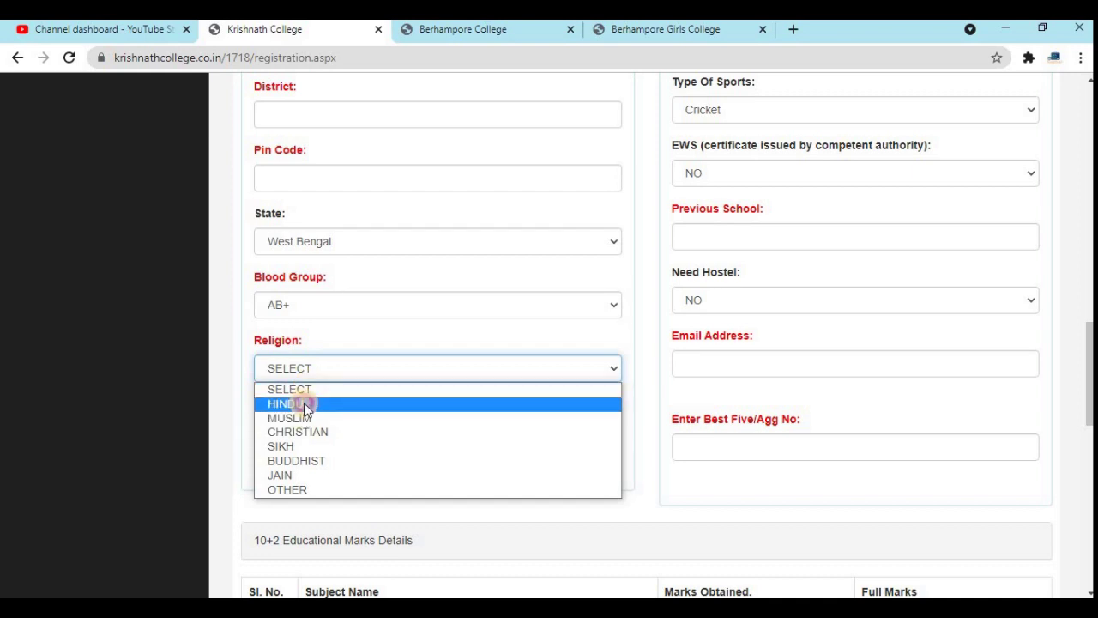
pyautogui.click(304, 402)
pyautogui.click(338, 434)
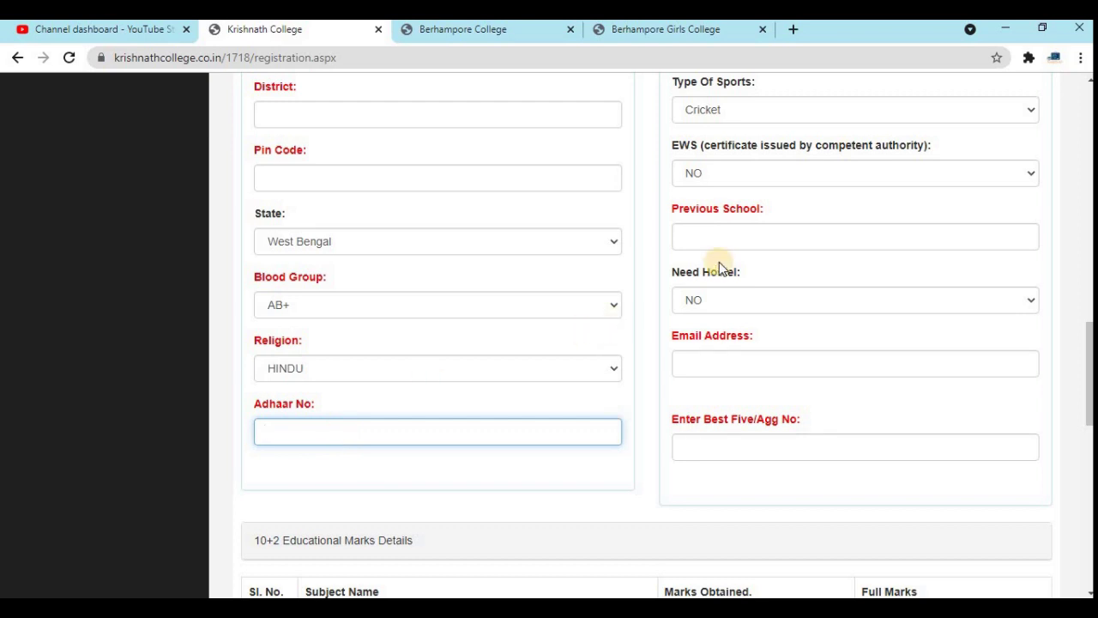
pyautogui.click(719, 230)
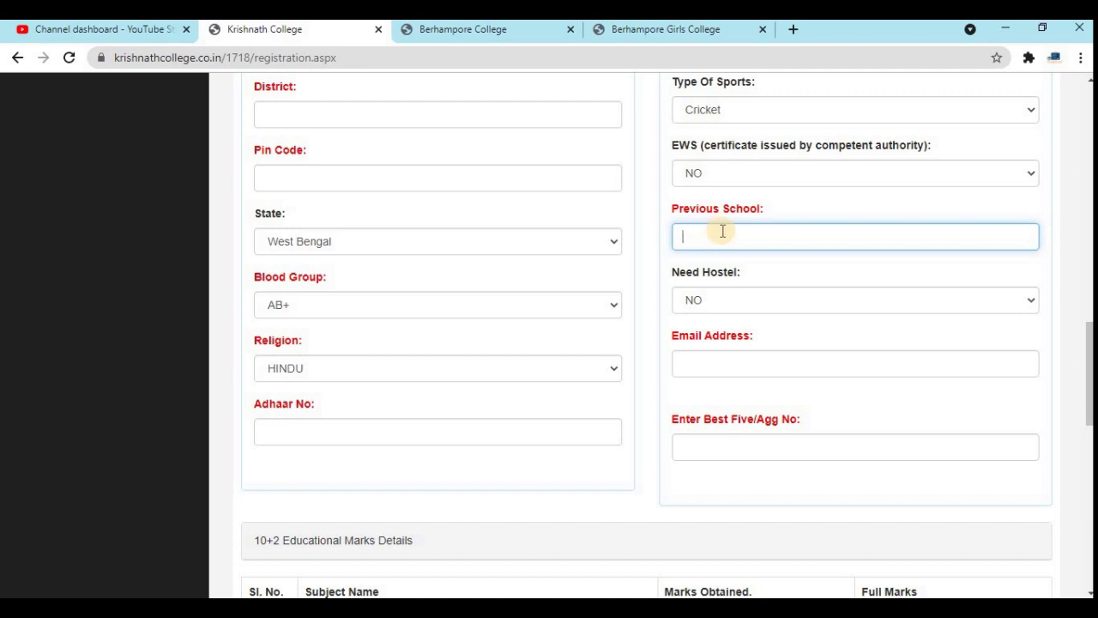
# - Switch Need Hostel from Boys Hostel back to NO
pyautogui.click(713, 299)
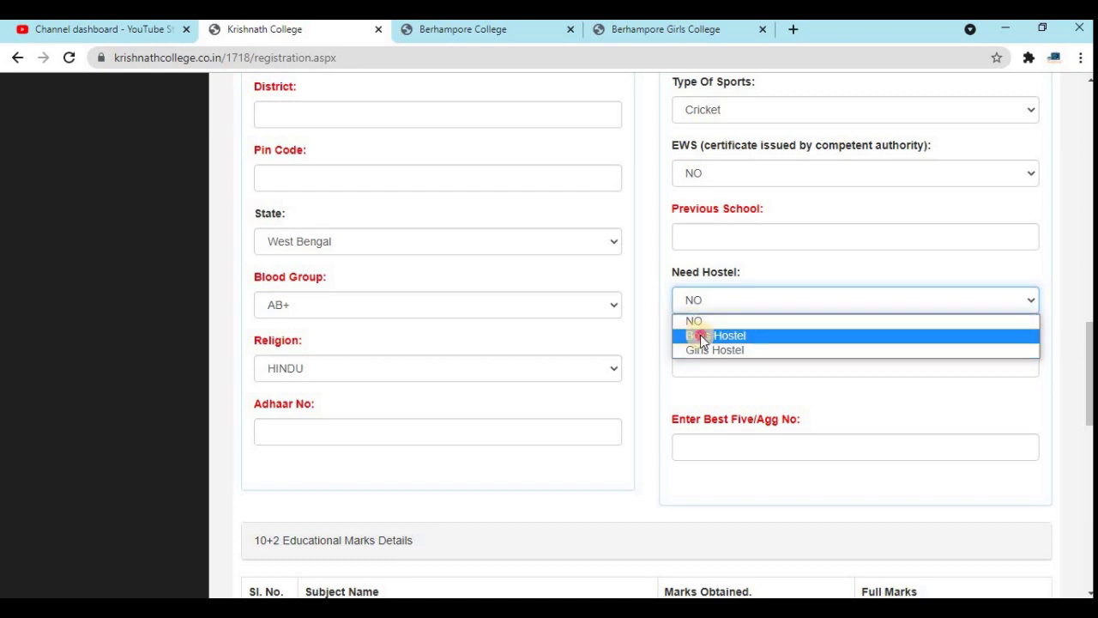
pyautogui.click(699, 336)
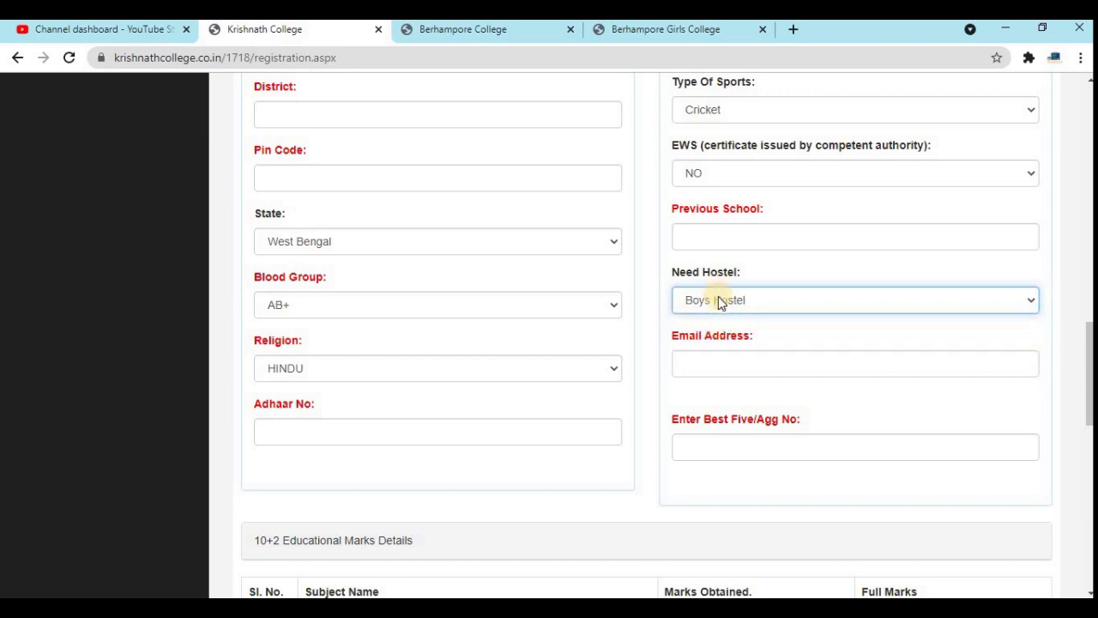
pyautogui.click(718, 300)
pyautogui.click(695, 323)
pyautogui.click(715, 368)
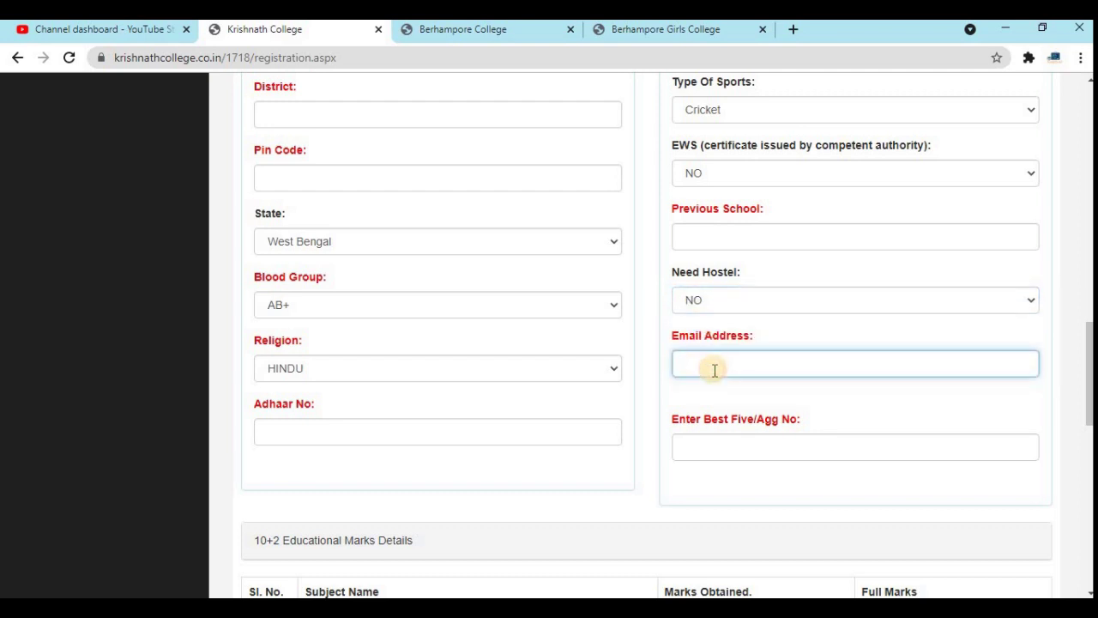
pyautogui.click(741, 448)
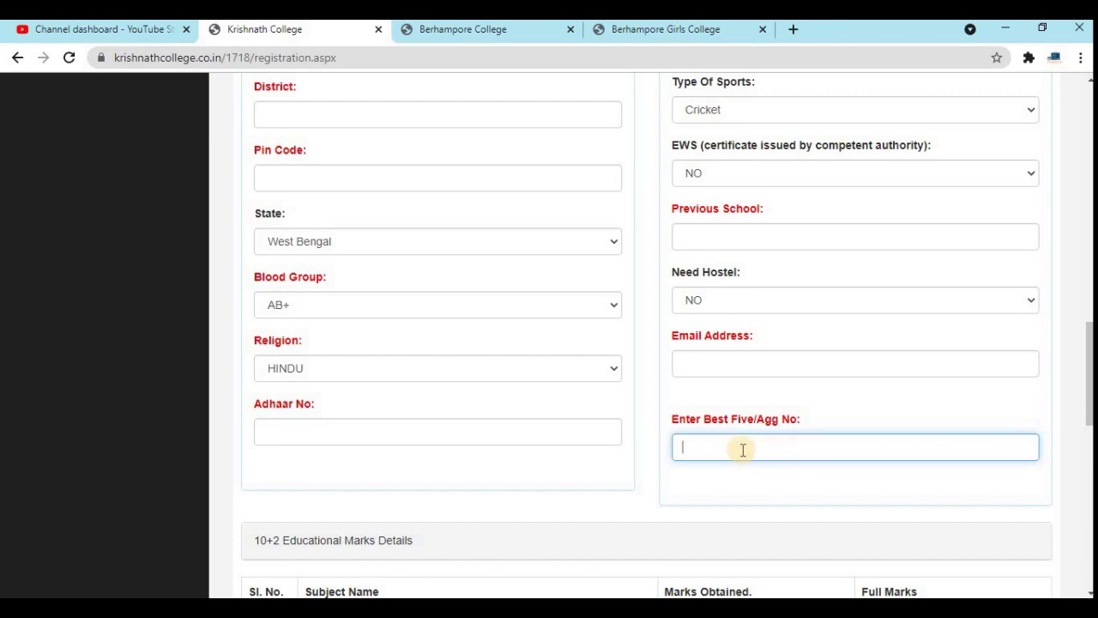
# - Scroll past the subject marks rows to the Degree Name / Honours Name table and open row 1's list
pyautogui.scroll(-5, 776, 450)
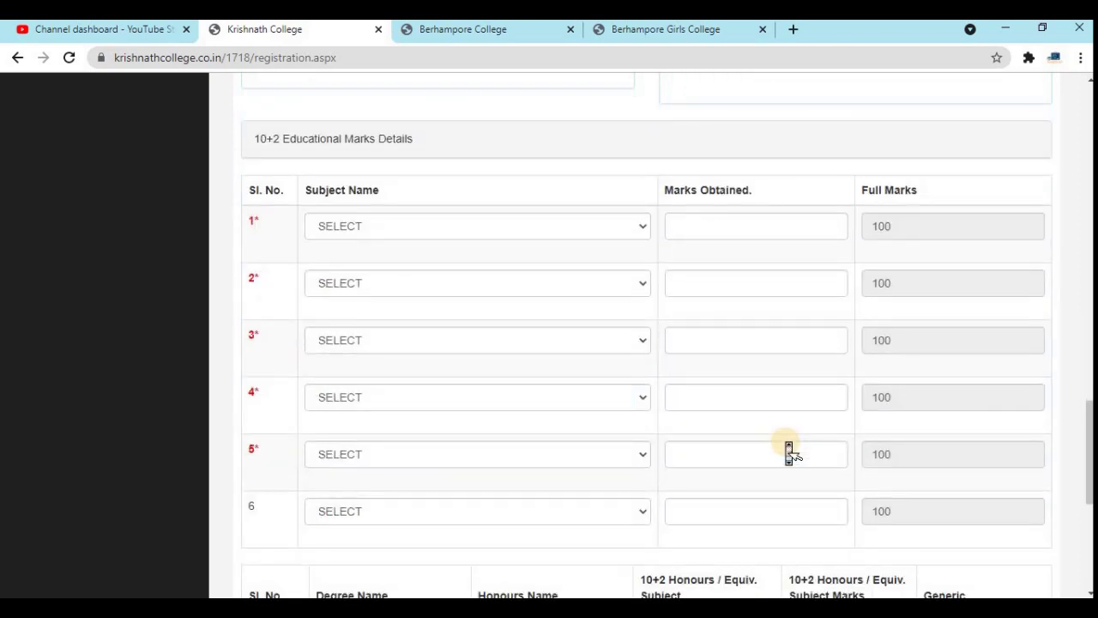
pyautogui.scroll(-1, 789, 453)
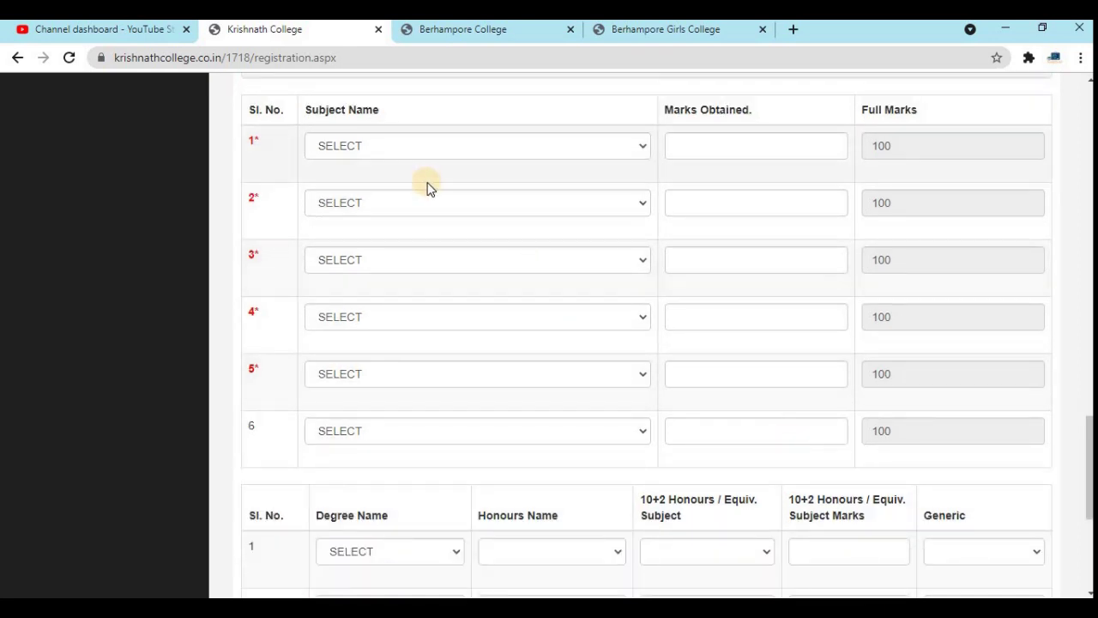
pyautogui.scroll(2, 432, 193)
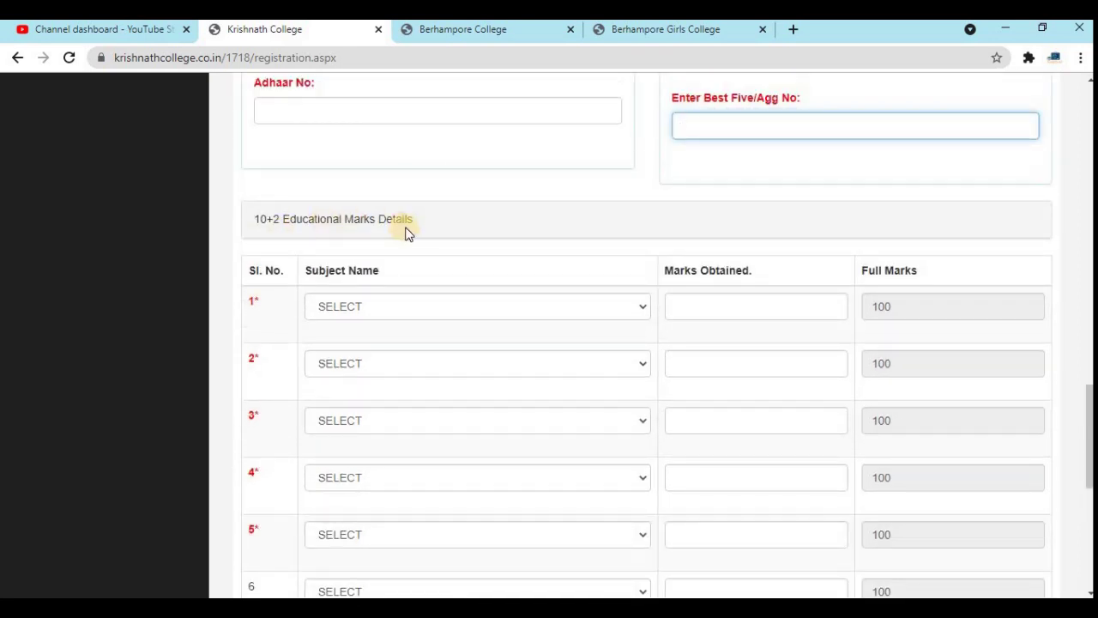
pyautogui.click(406, 309)
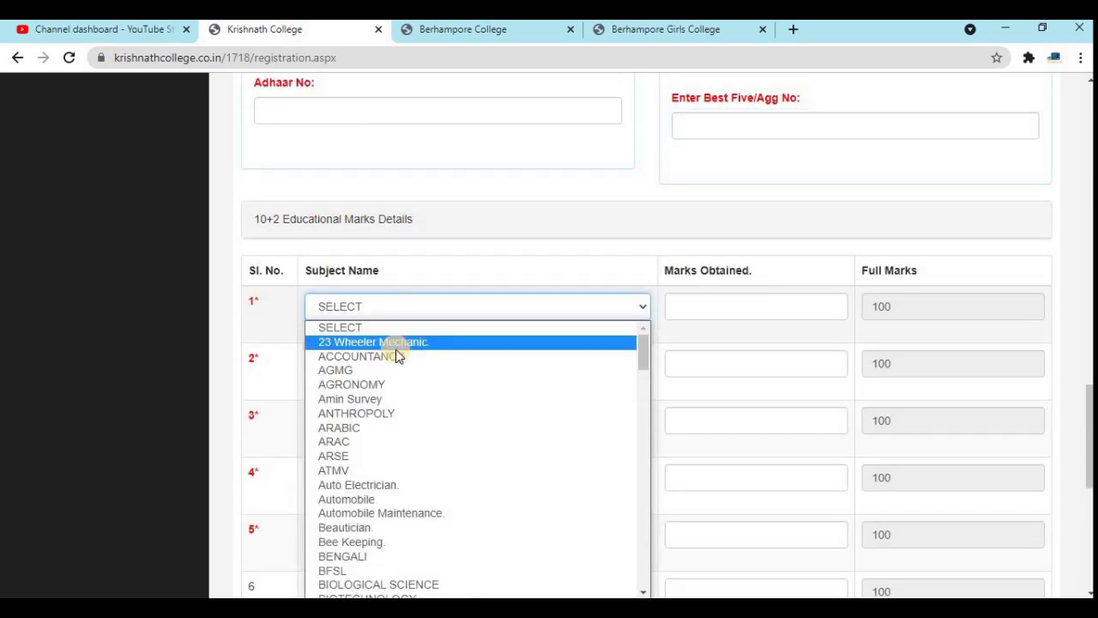
pyautogui.click(397, 311)
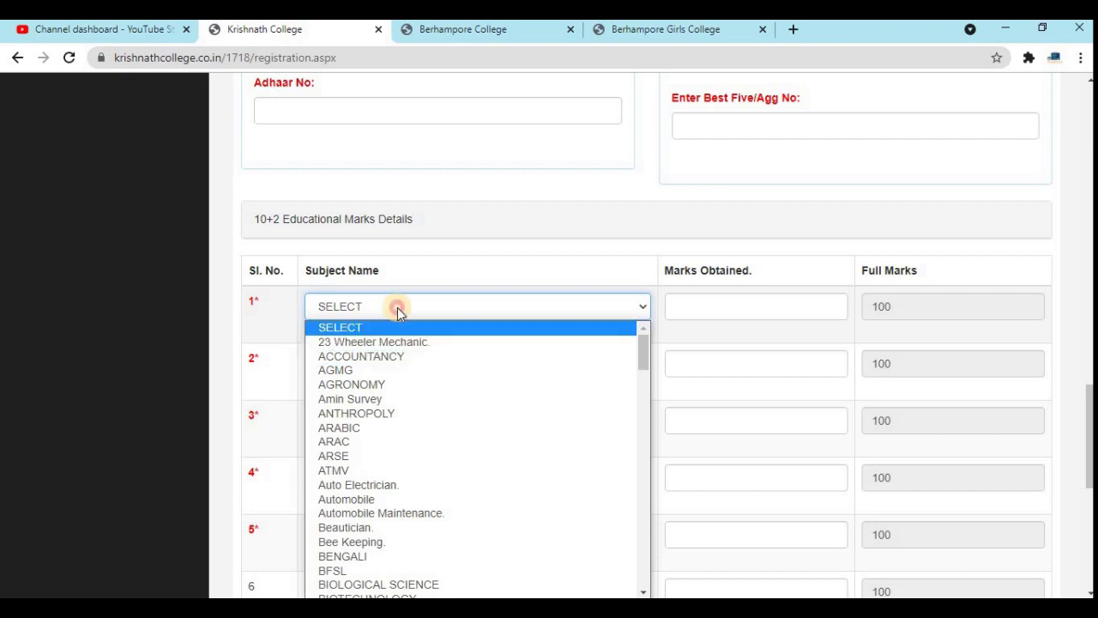
pyautogui.scroll(-3, 400, 319)
pyautogui.scroll(1, 400, 317)
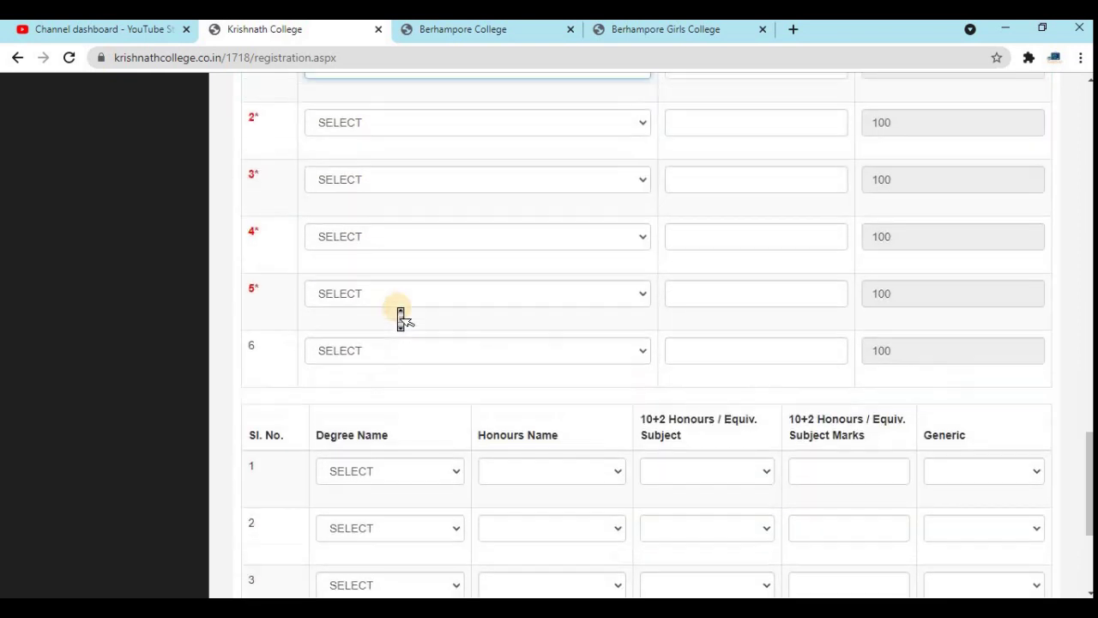
pyautogui.scroll(1, 403, 317)
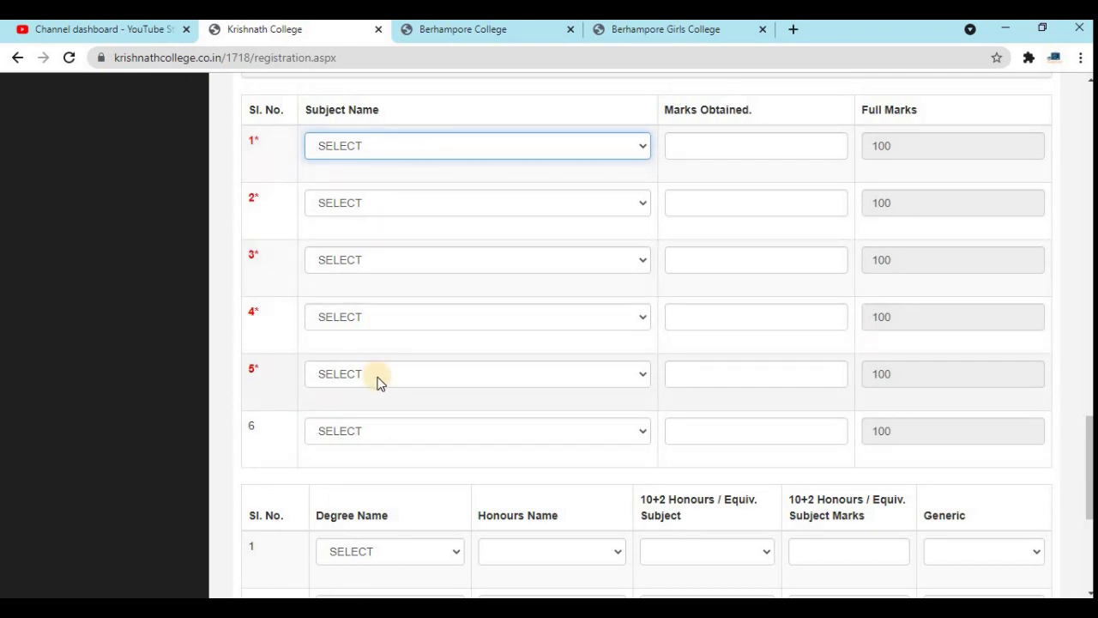
pyautogui.click(356, 147)
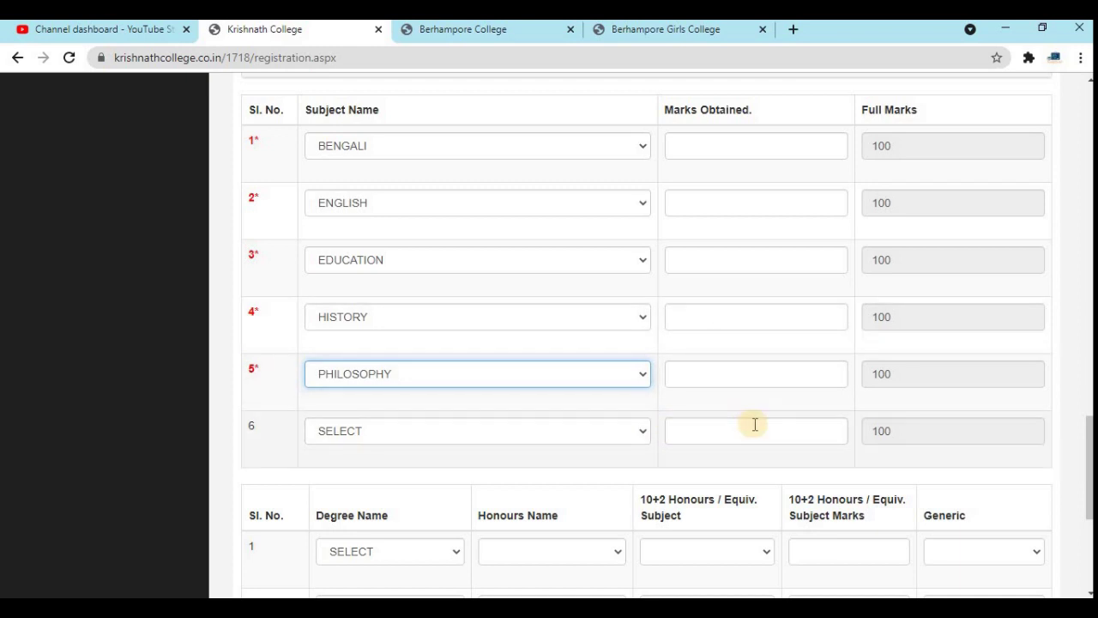
pyautogui.middleClick(760, 399)
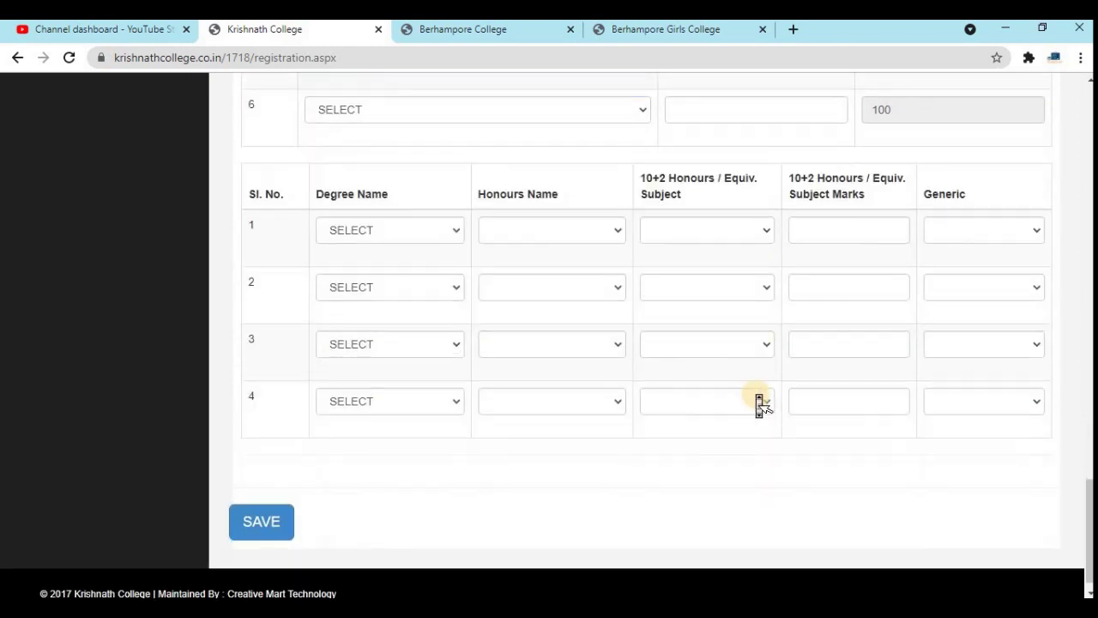
# - Fill honours row 1: BA HONS, BENGALI HONS, 10+2 subject BENGALI, generic EDUCATION
pyautogui.scroll(2, 760, 403)
pyautogui.middleClick(760, 403)
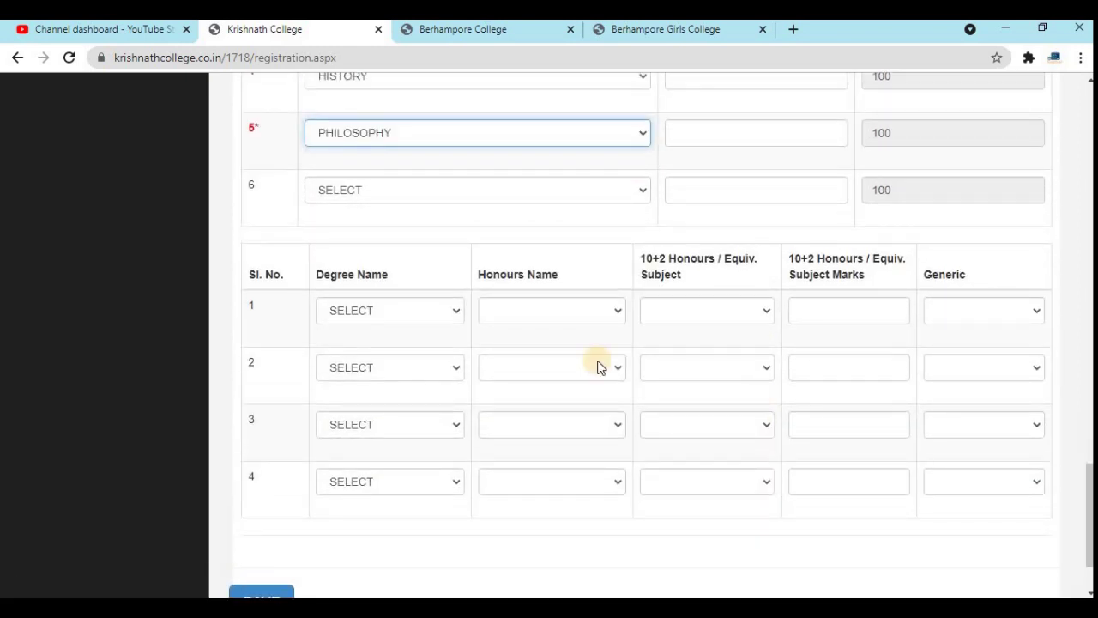
pyautogui.click(366, 313)
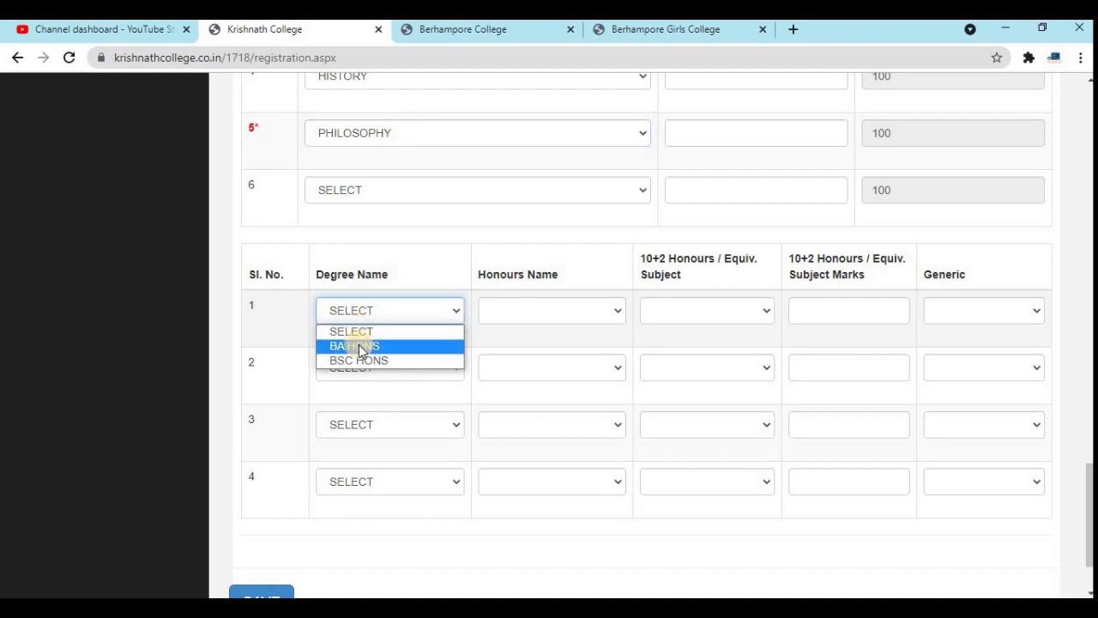
pyautogui.click(360, 346)
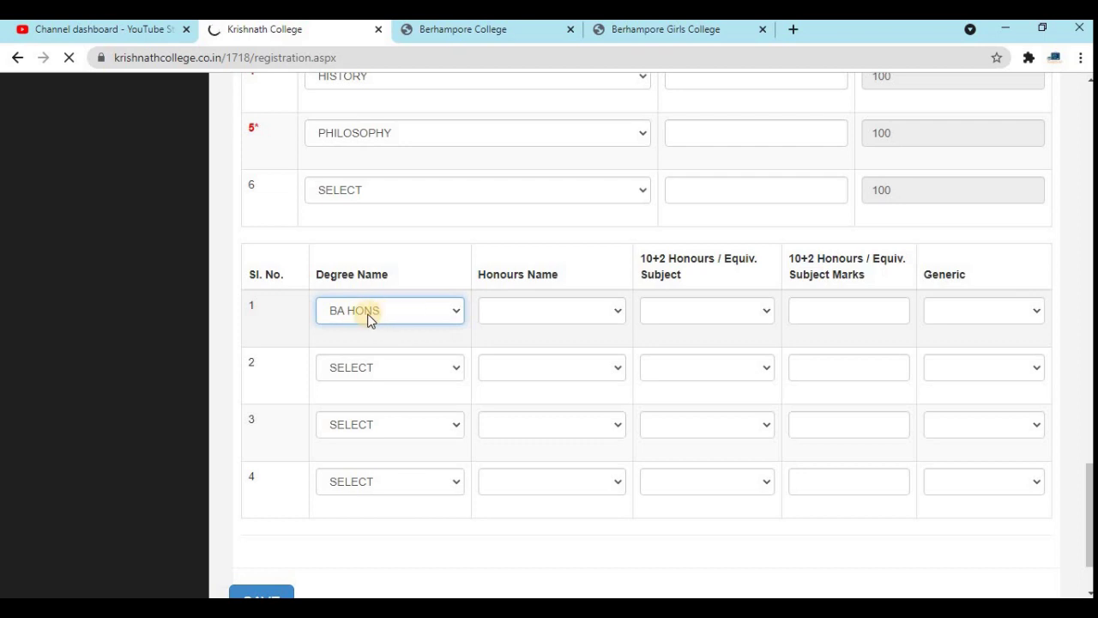
pyautogui.click(387, 369)
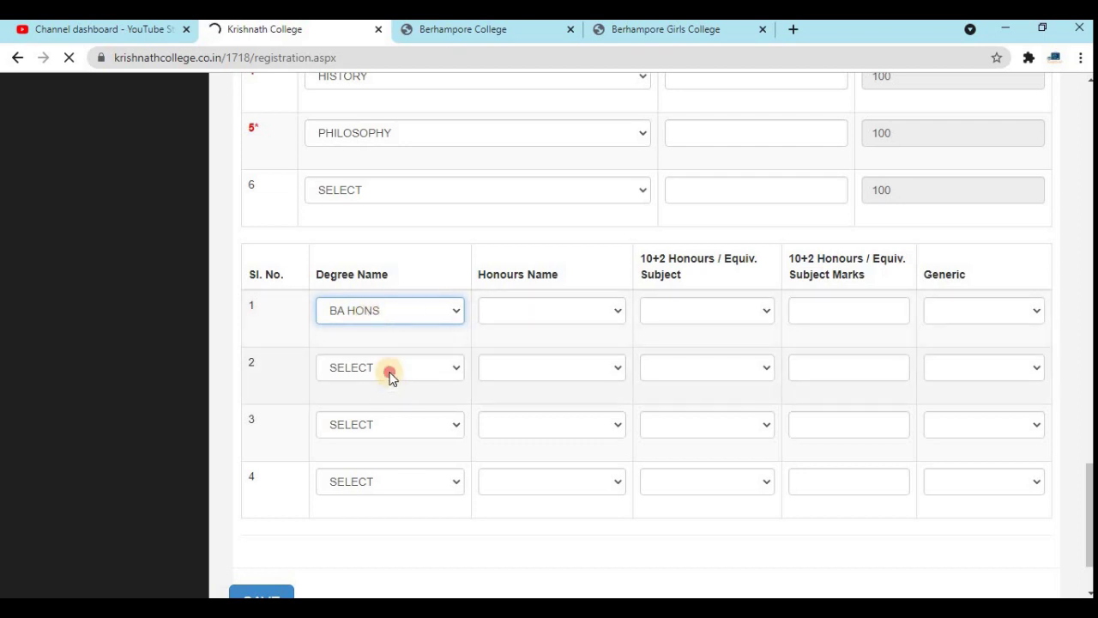
pyautogui.click(390, 372)
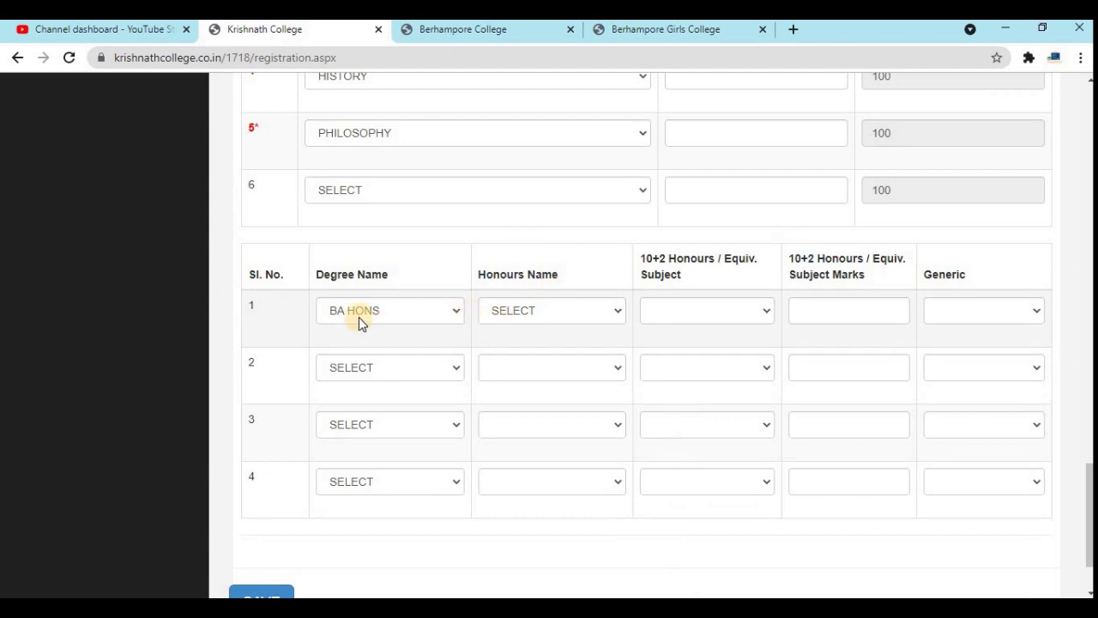
pyautogui.click(515, 314)
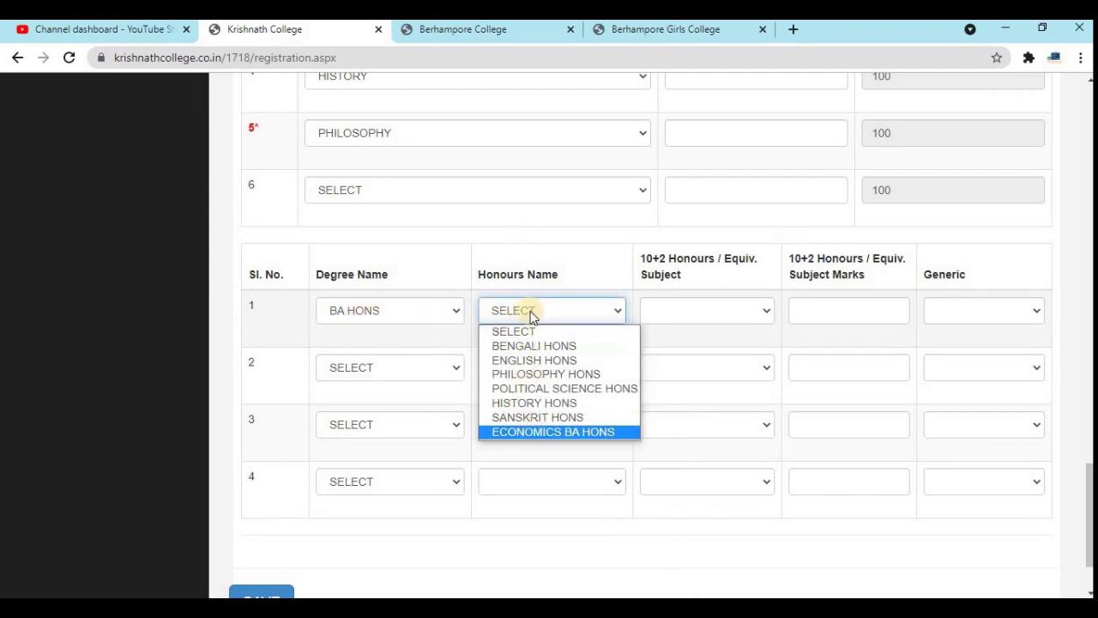
pyautogui.click(529, 345)
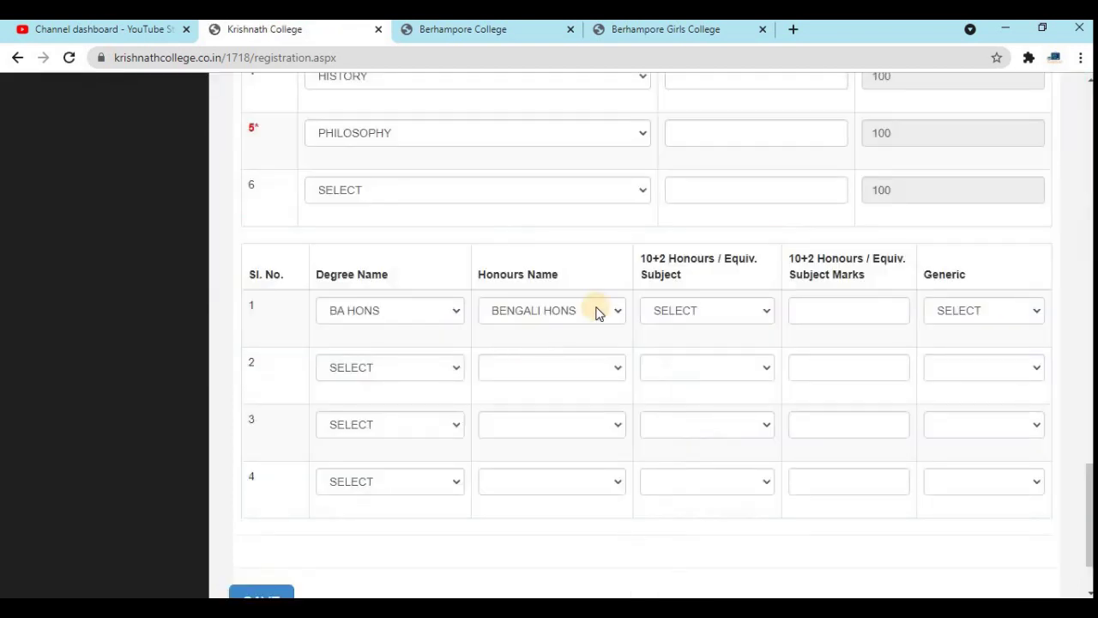
pyautogui.click(686, 310)
pyautogui.click(688, 345)
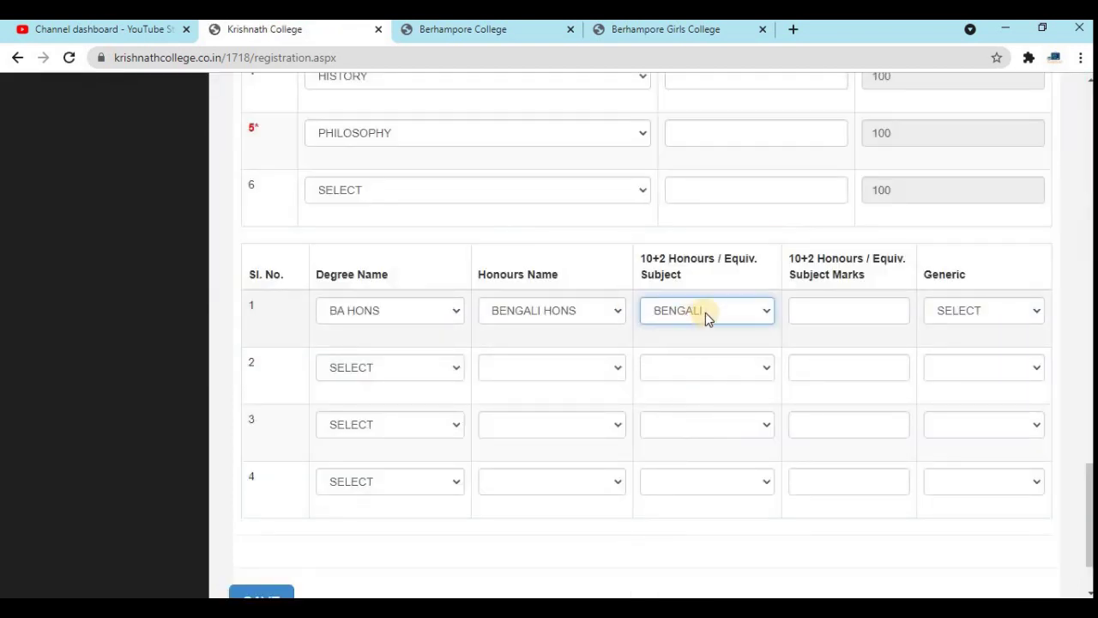
pyautogui.click(827, 304)
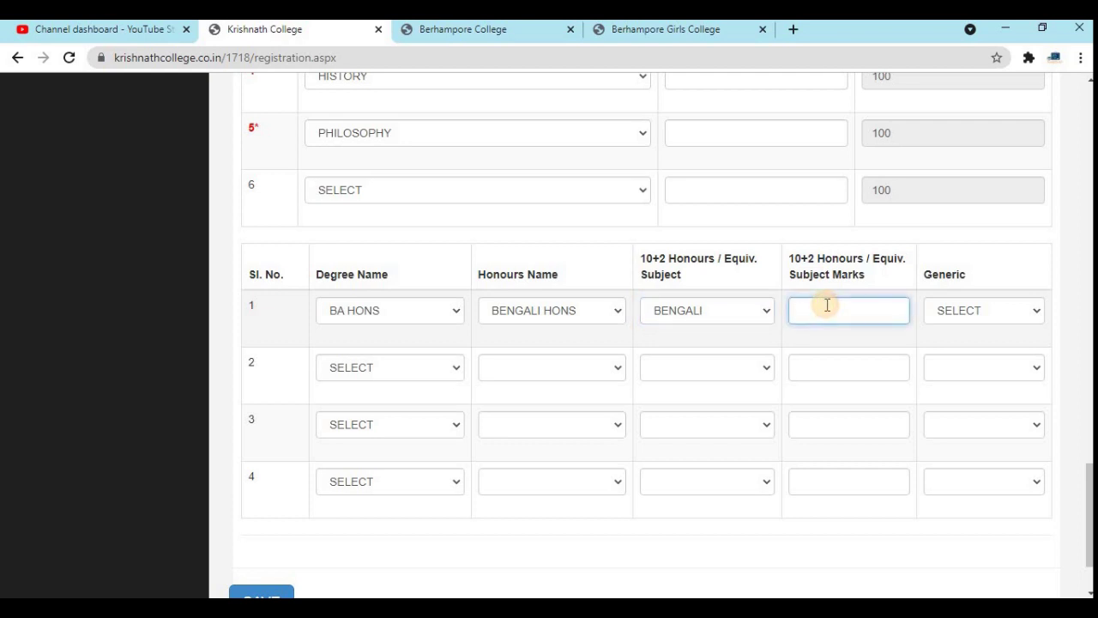
pyautogui.click(958, 311)
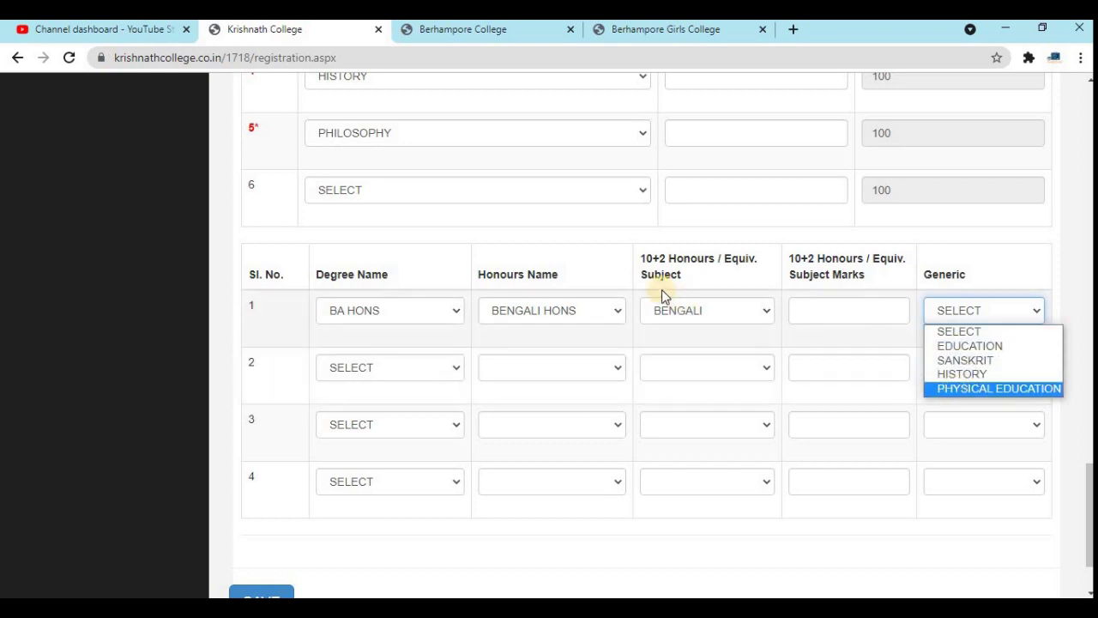
pyautogui.click(971, 346)
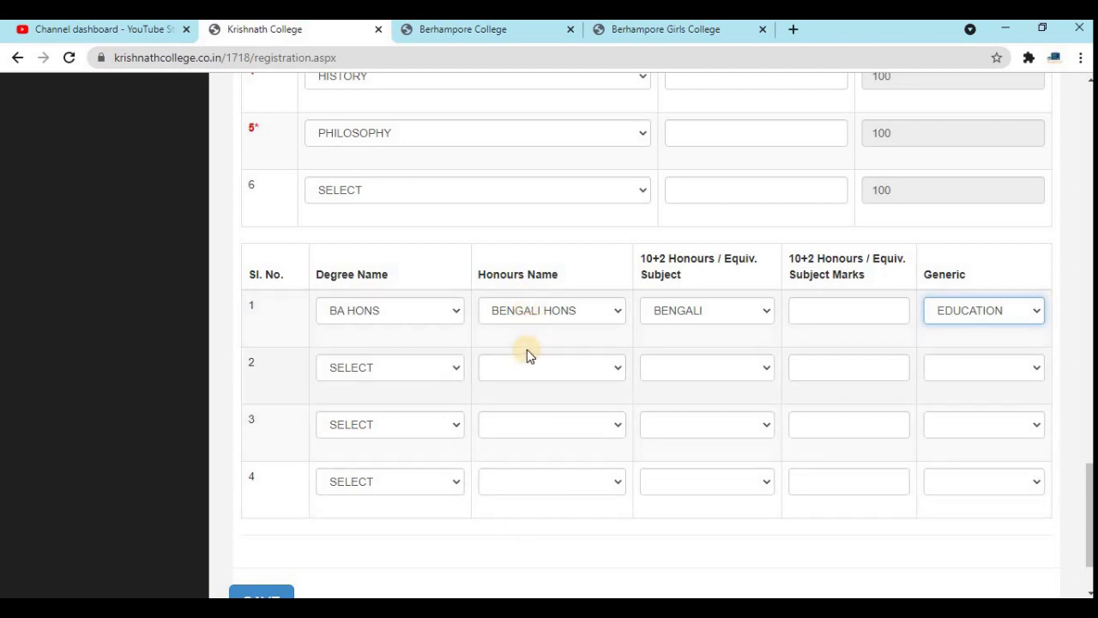
# - Fill honours row 2: BA HONS, POLITICAL SCIENCE HONS, 10+2 POLITICAL SCIENCE, generic HISTORY
pyautogui.click(383, 377)
pyautogui.click(369, 400)
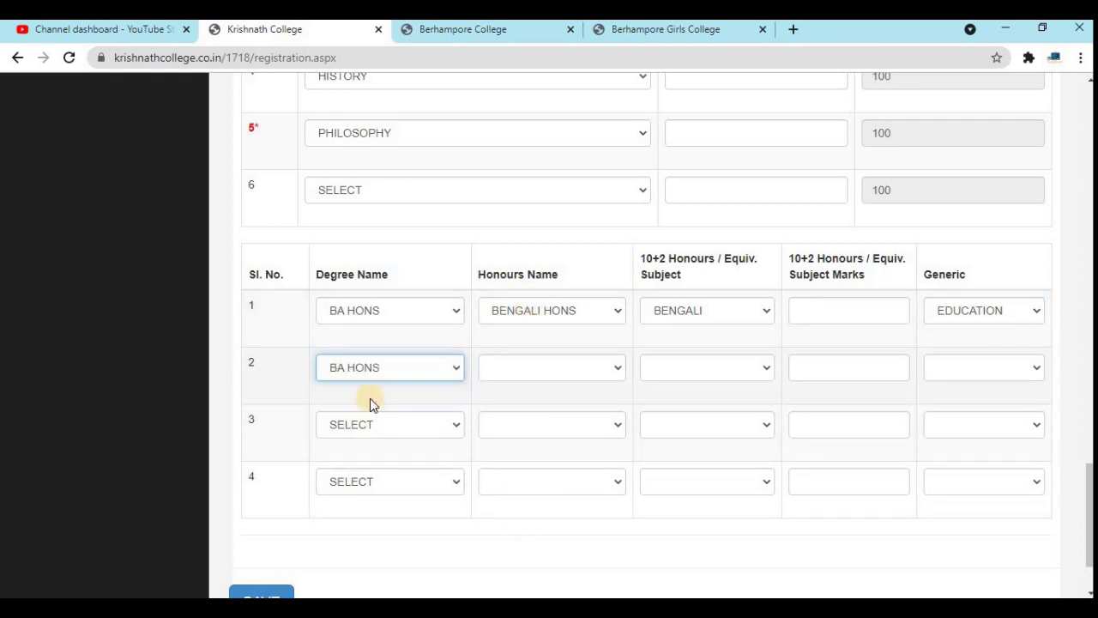
pyautogui.click(534, 378)
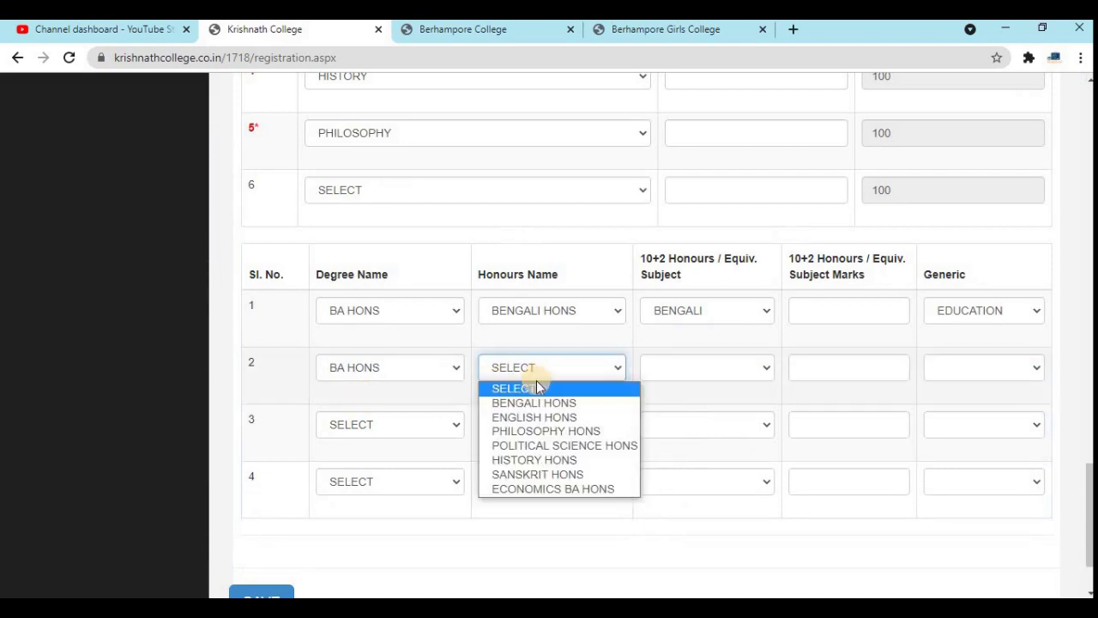
pyautogui.click(526, 445)
pyautogui.click(706, 367)
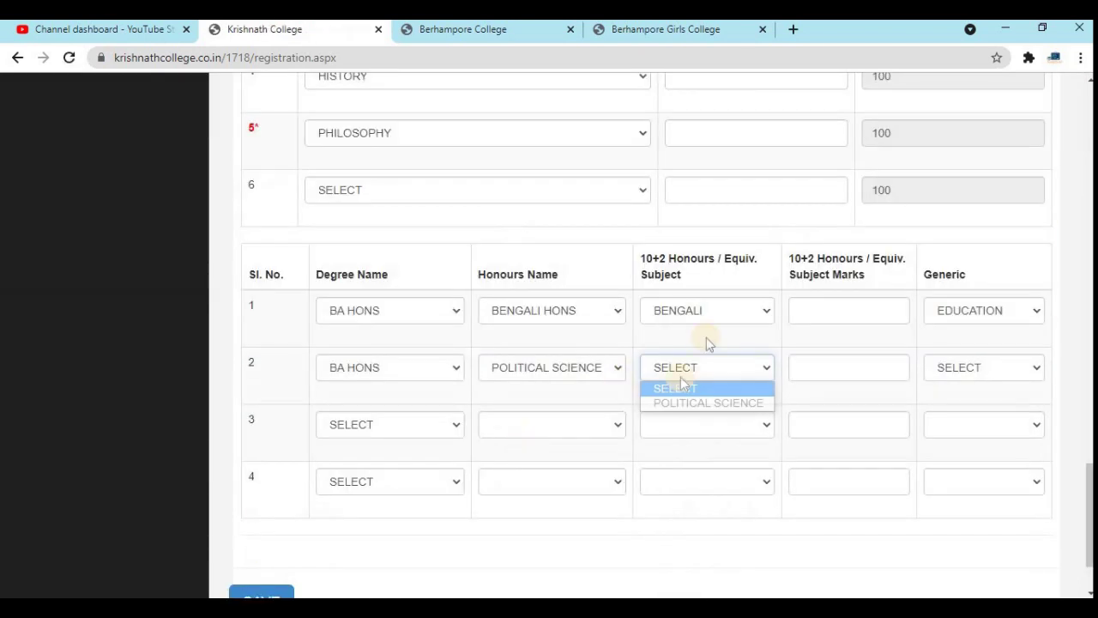
pyautogui.click(683, 402)
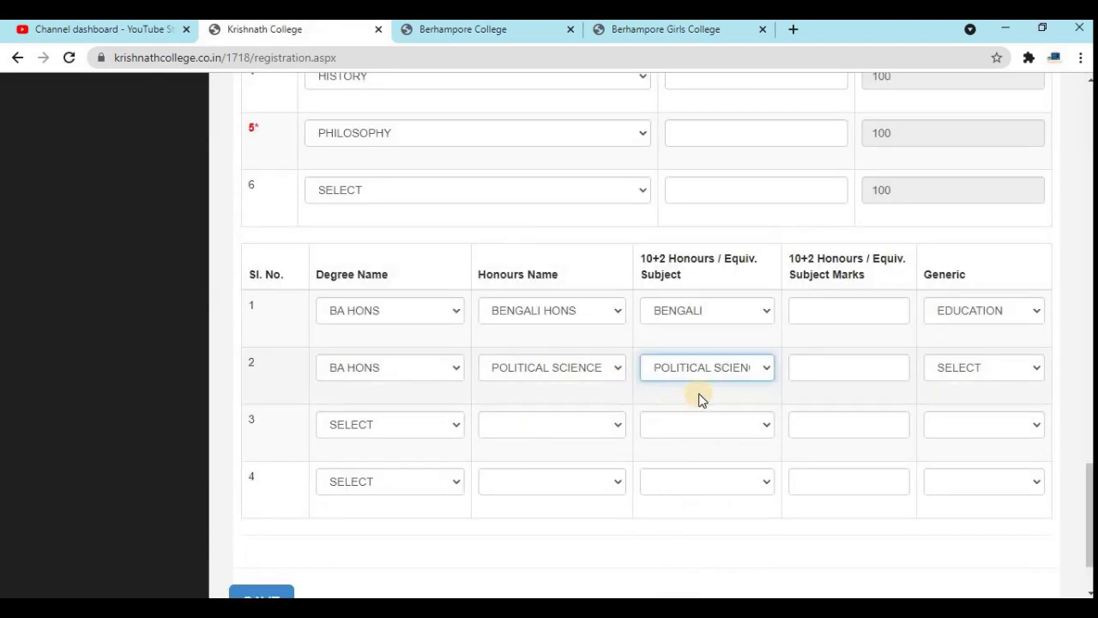
pyautogui.click(981, 368)
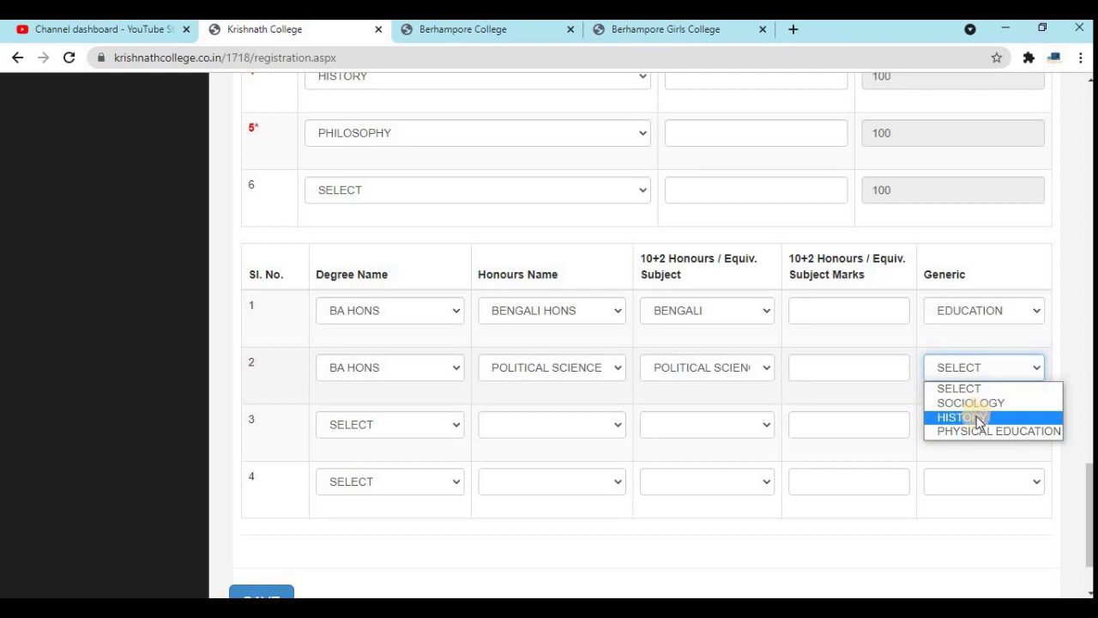
pyautogui.click(976, 417)
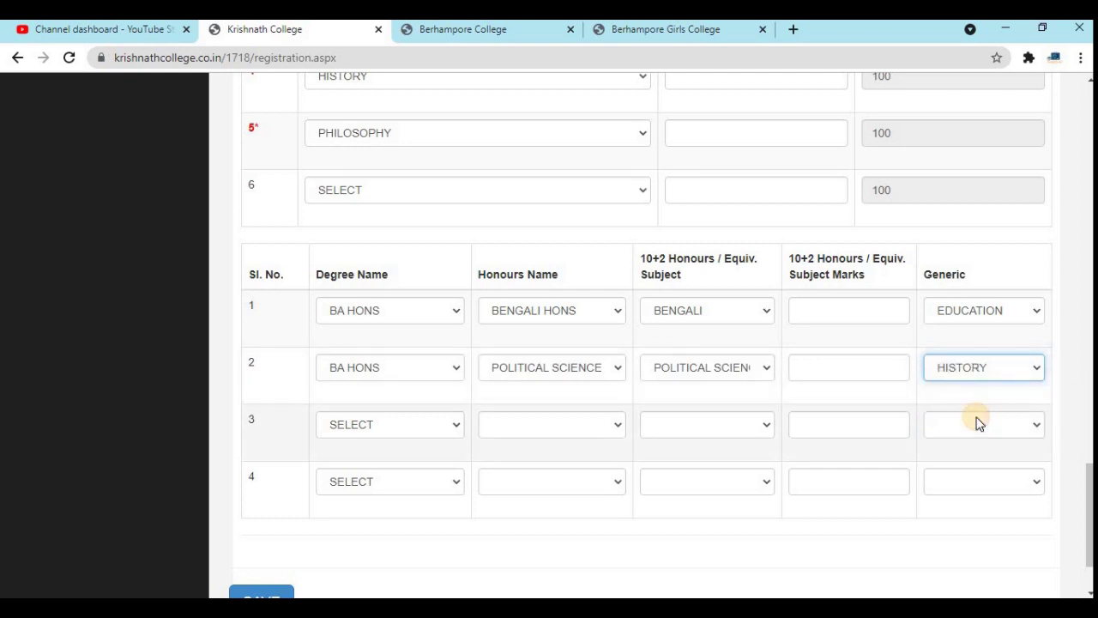
pyautogui.scroll(-2, 978, 424)
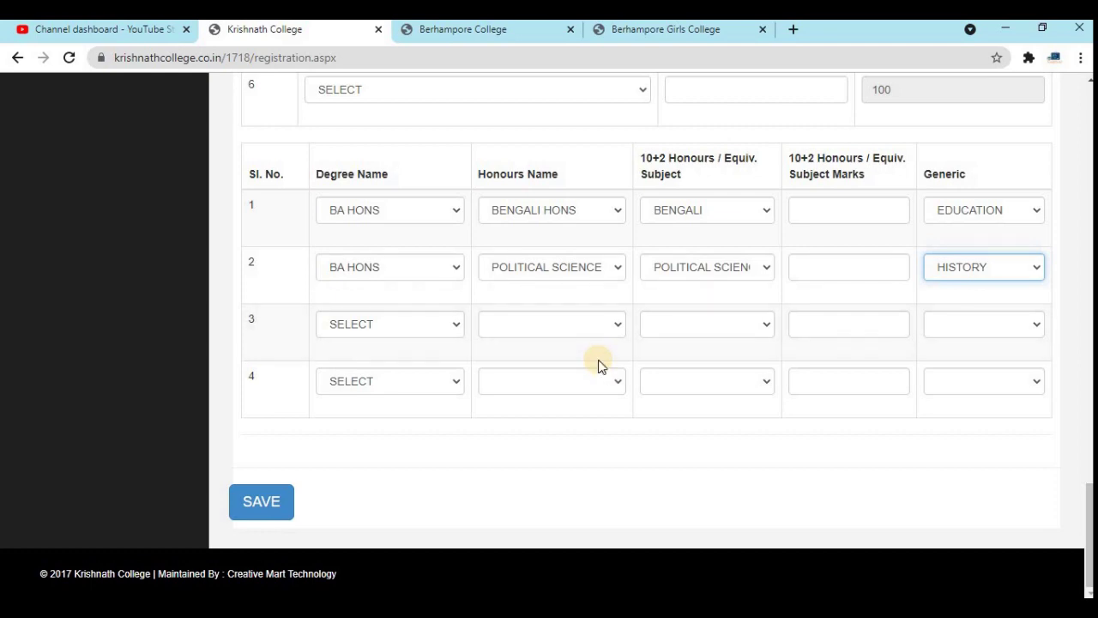
pyautogui.scroll(20, 600, 365)
pyautogui.scroll(-20, 428, 429)
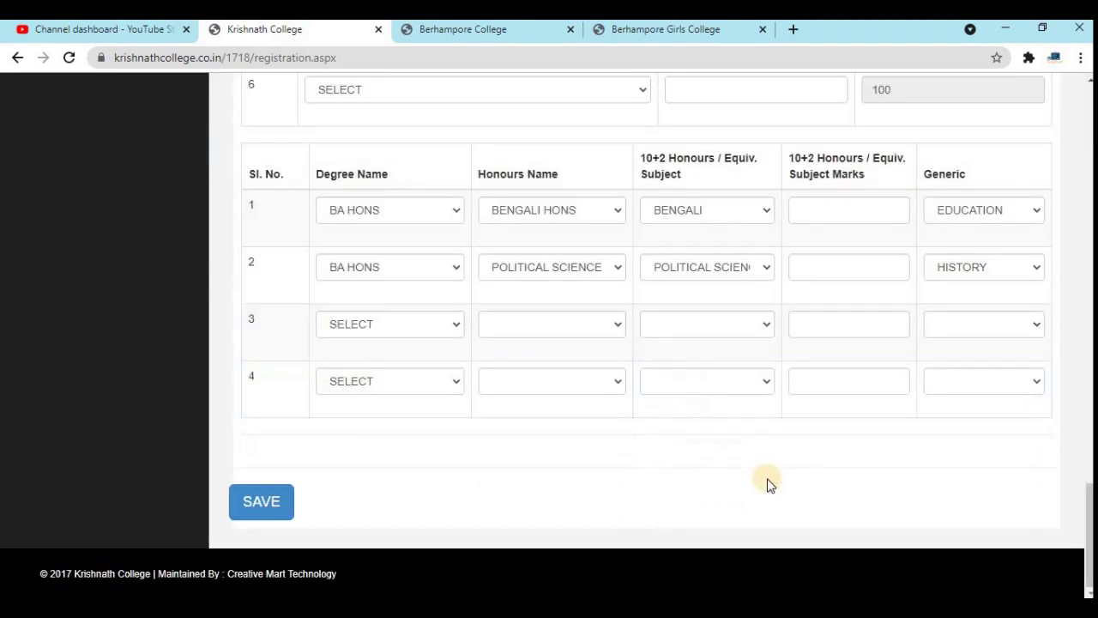
pyautogui.middleClick(664, 311)
pyautogui.scroll(1, 666, 313)
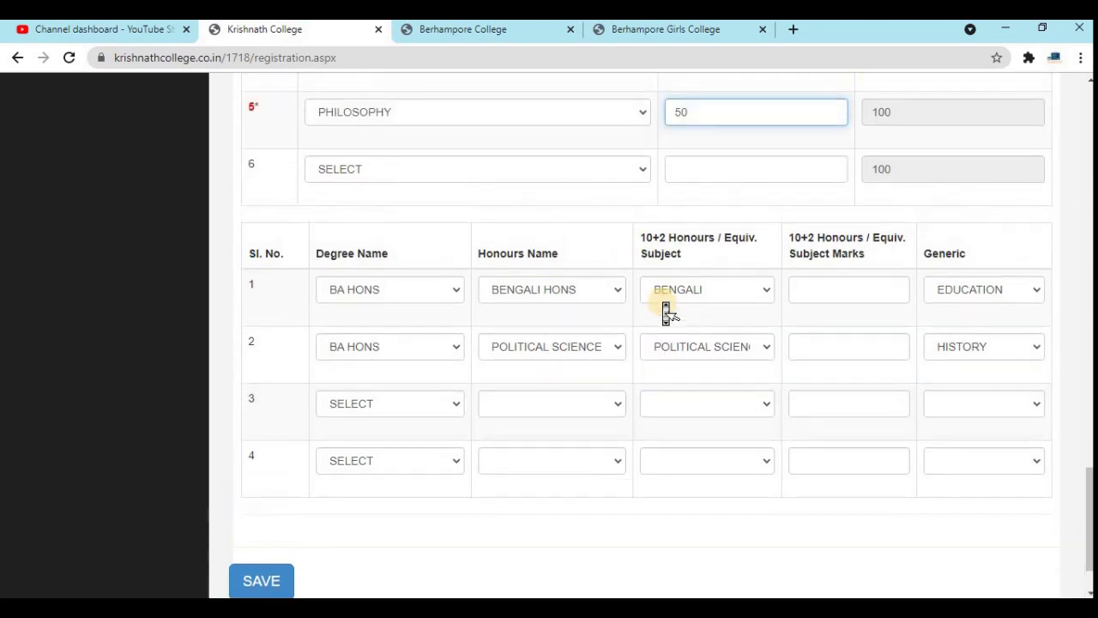
pyautogui.scroll(-1, 666, 313)
# - Clear the 'Enter Honours 1 Marks' error by entering 50 in both Subject Marks fields, then save
pyautogui.click(254, 506)
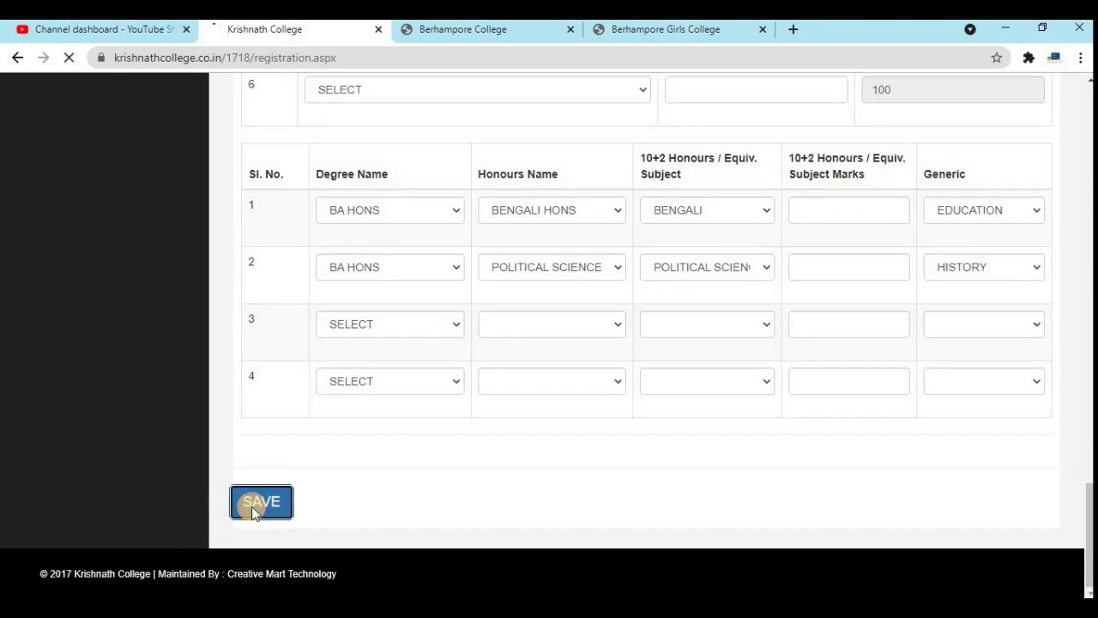
pyautogui.click(828, 200)
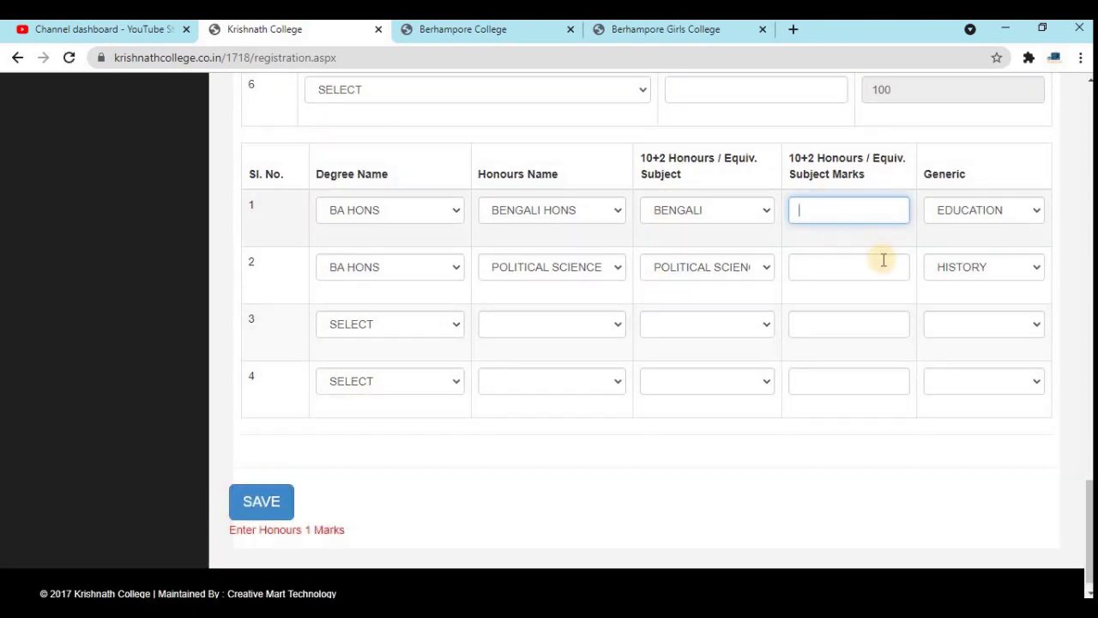
pyautogui.click(842, 266)
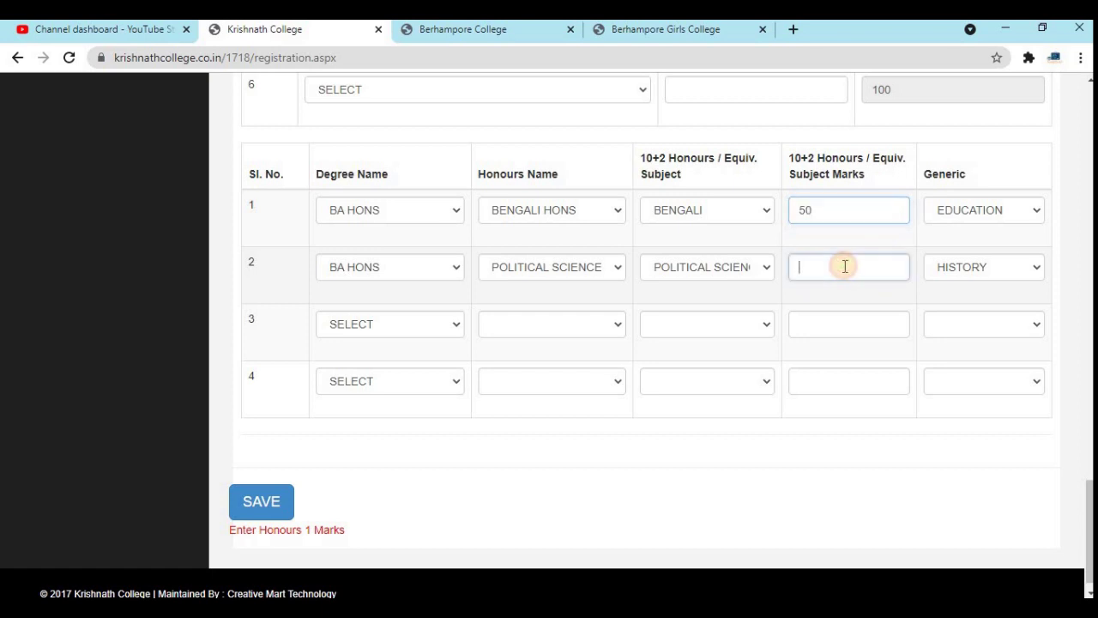
pyautogui.write('50')
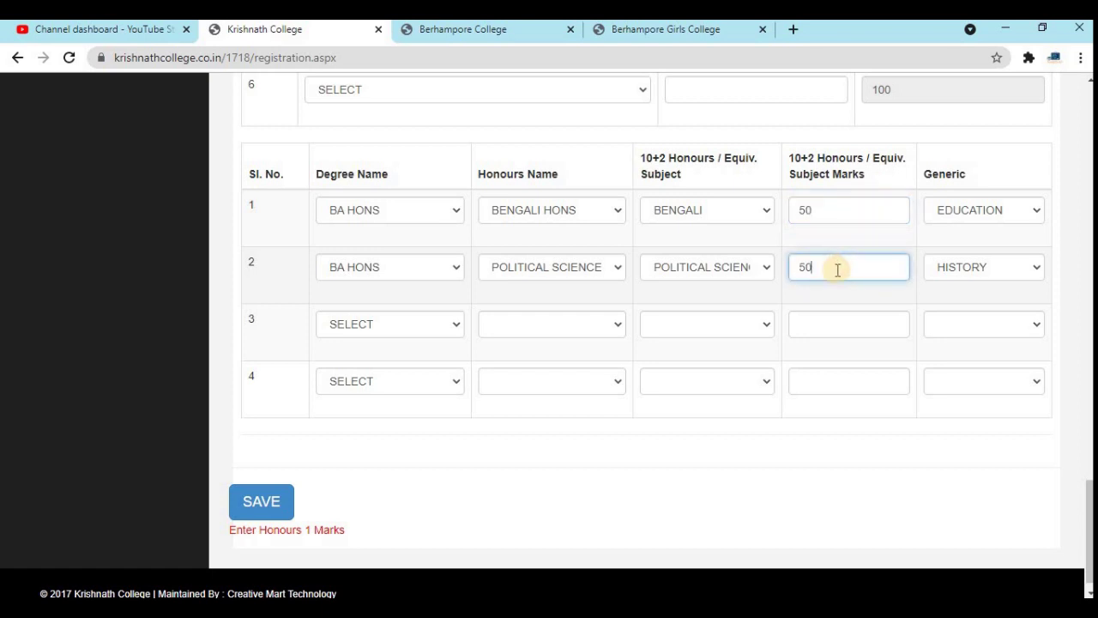
pyautogui.click(248, 512)
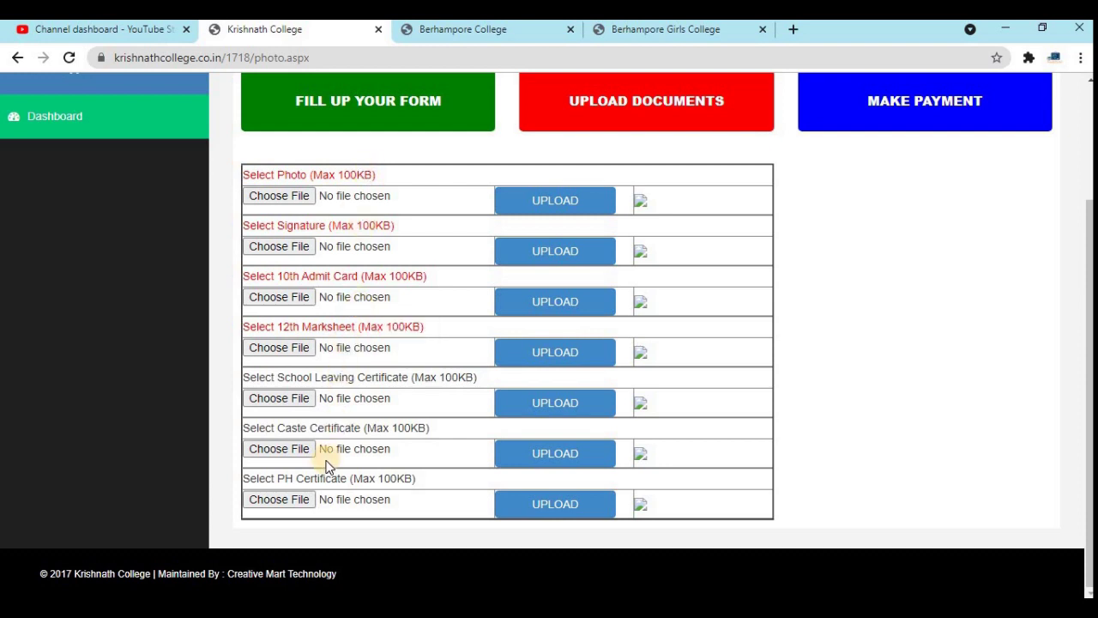
# - Select logo 1.jpeg as the file for the Photo row
pyautogui.click(293, 195)
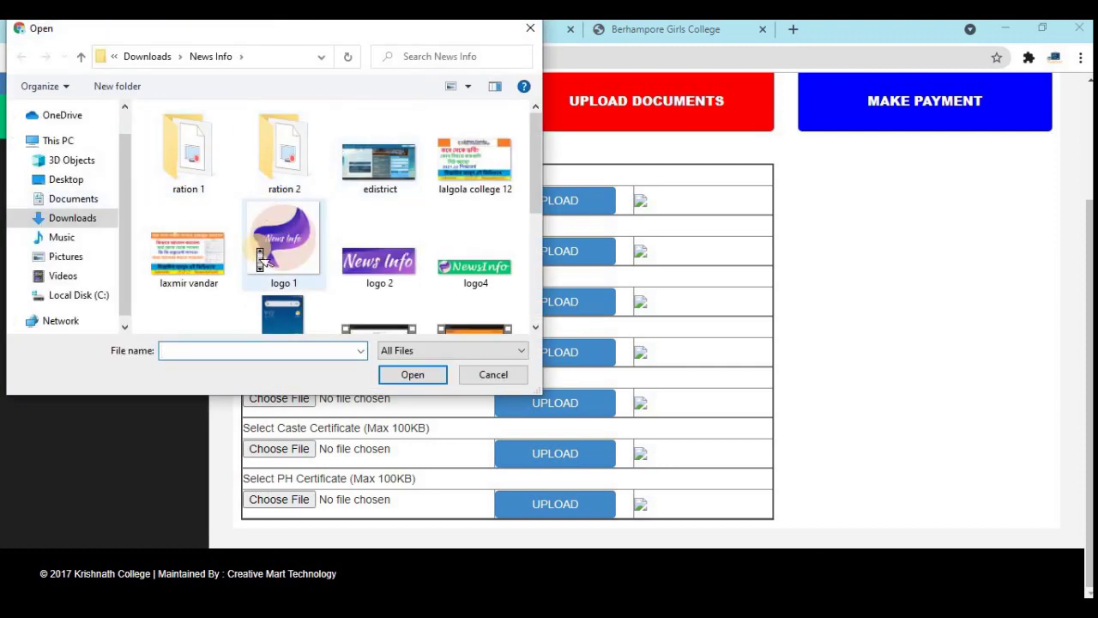
pyautogui.scroll(-3, 257, 248)
pyautogui.click(493, 375)
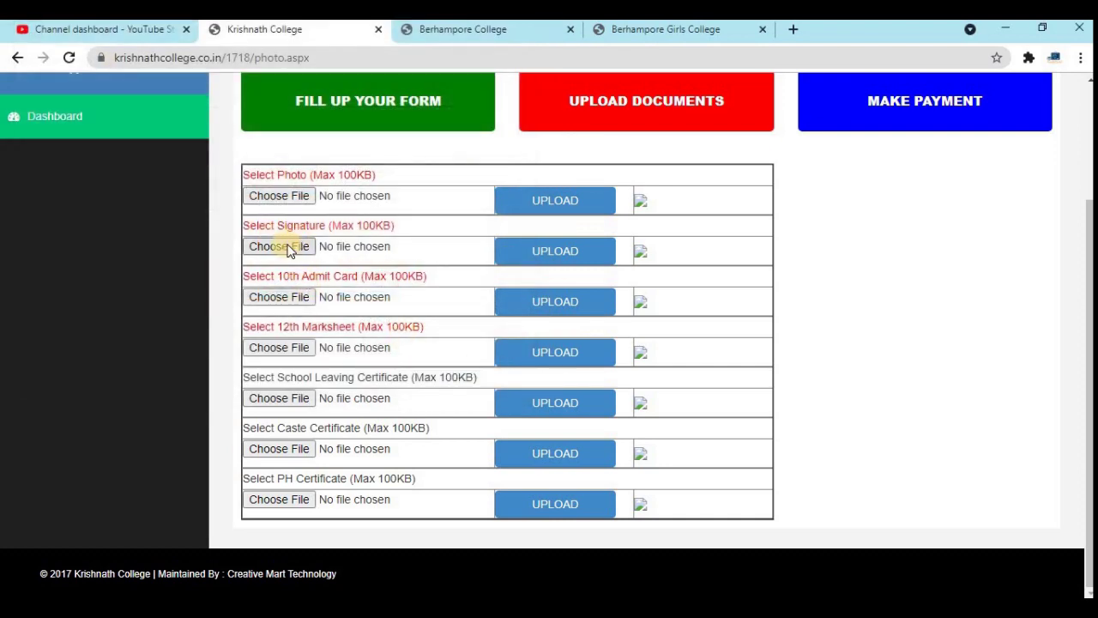
pyautogui.click(297, 203)
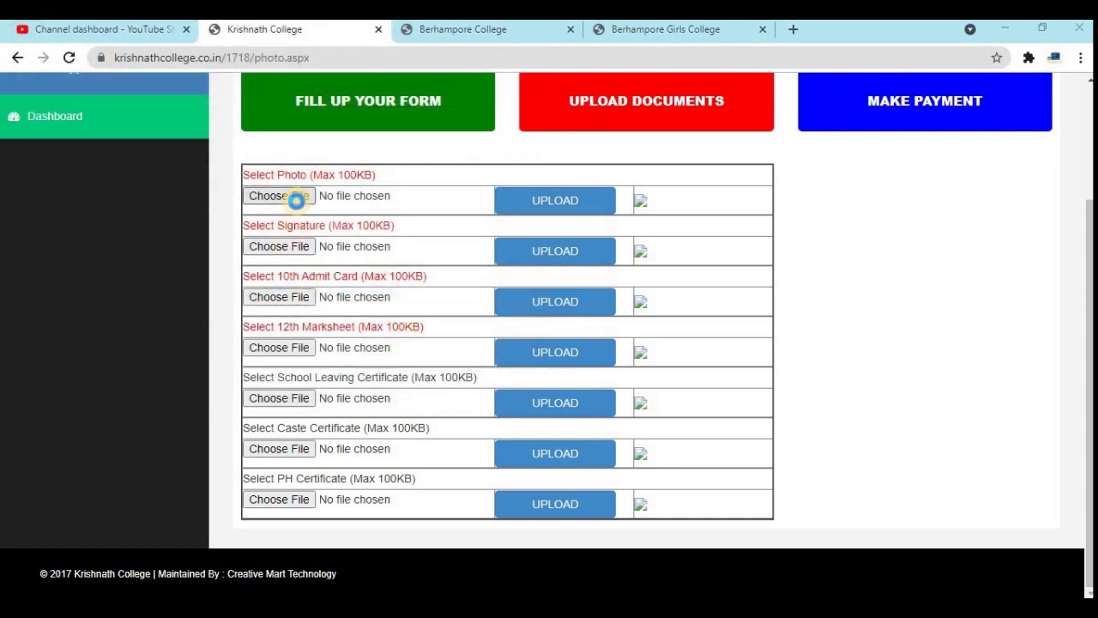
pyautogui.scroll(-1, 302, 240)
pyautogui.scroll(1, 302, 240)
pyautogui.click(296, 242)
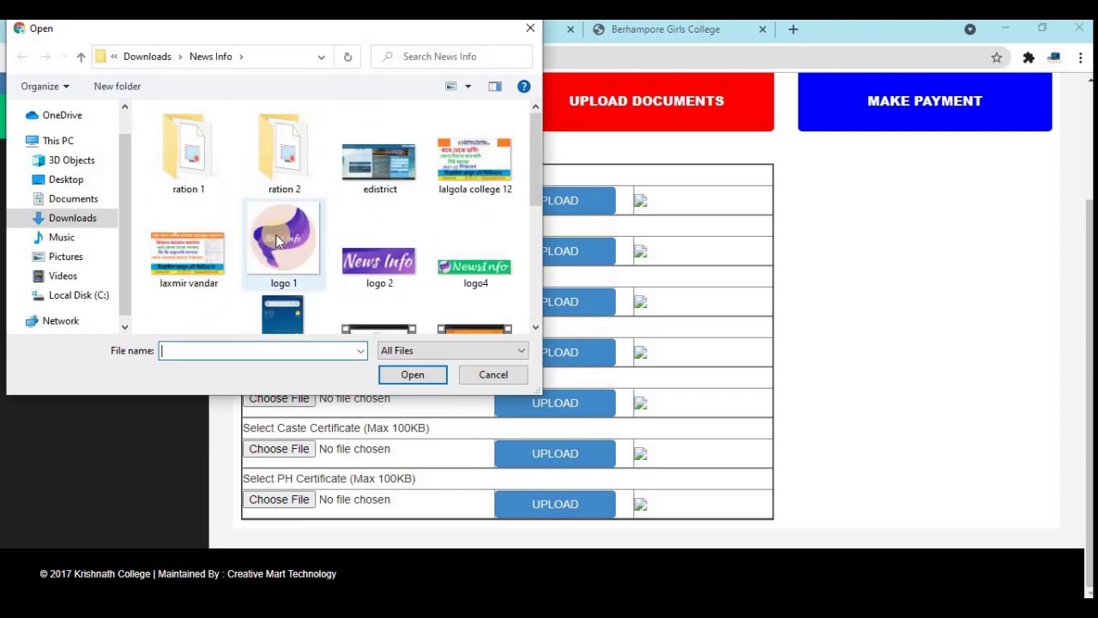
pyautogui.click(413, 375)
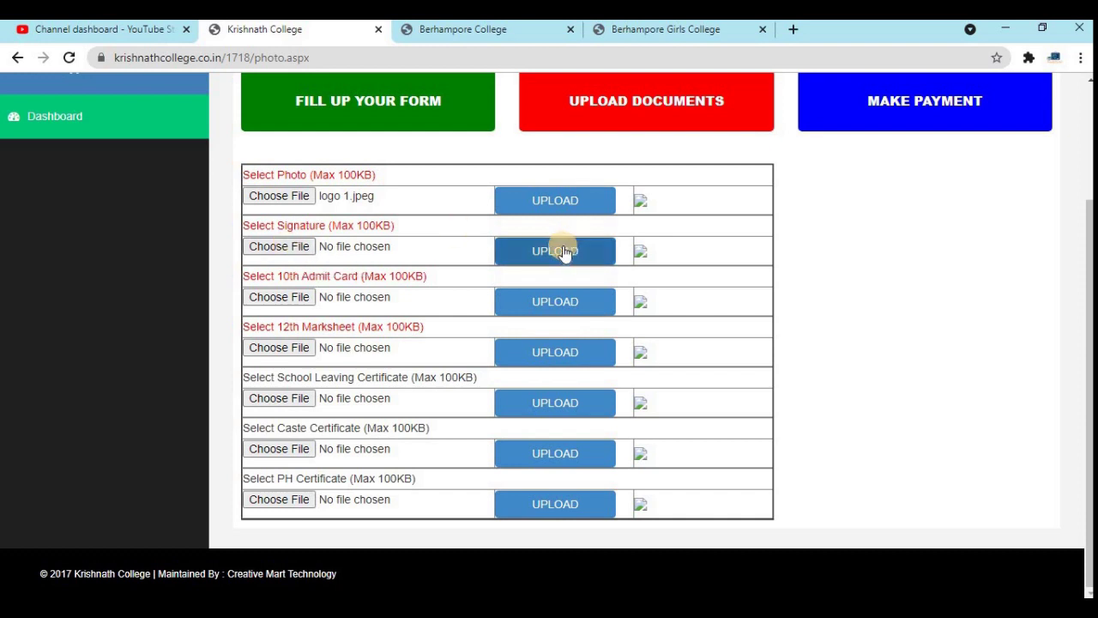
# - Open the 10th Admit Card file chooser and cancel it, leaving that slot with no file chosen
pyautogui.click(268, 300)
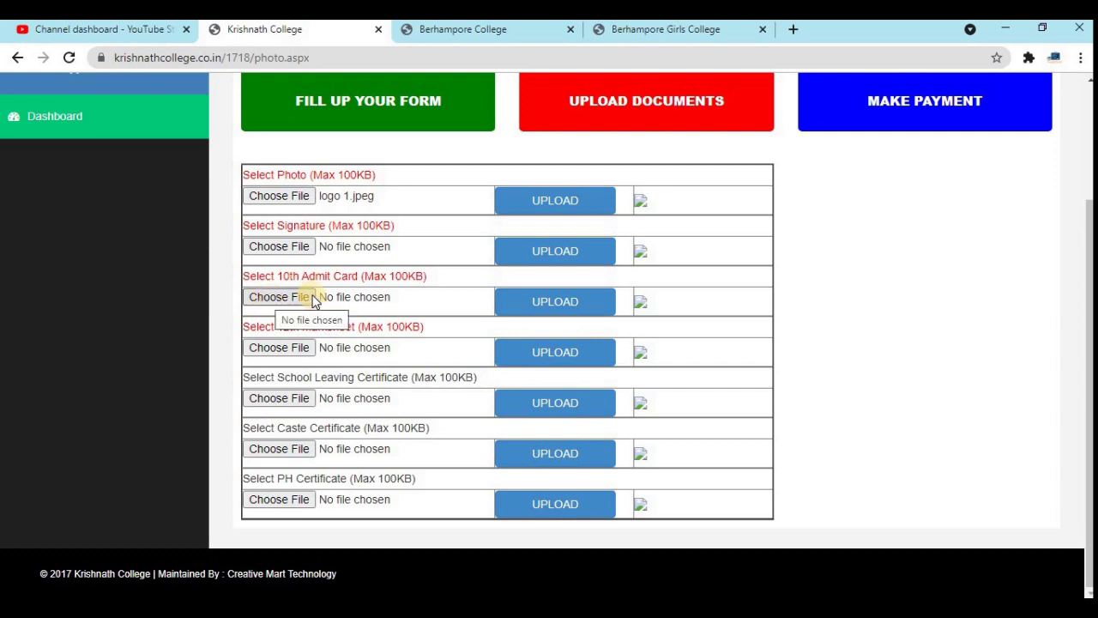
pyautogui.click(302, 300)
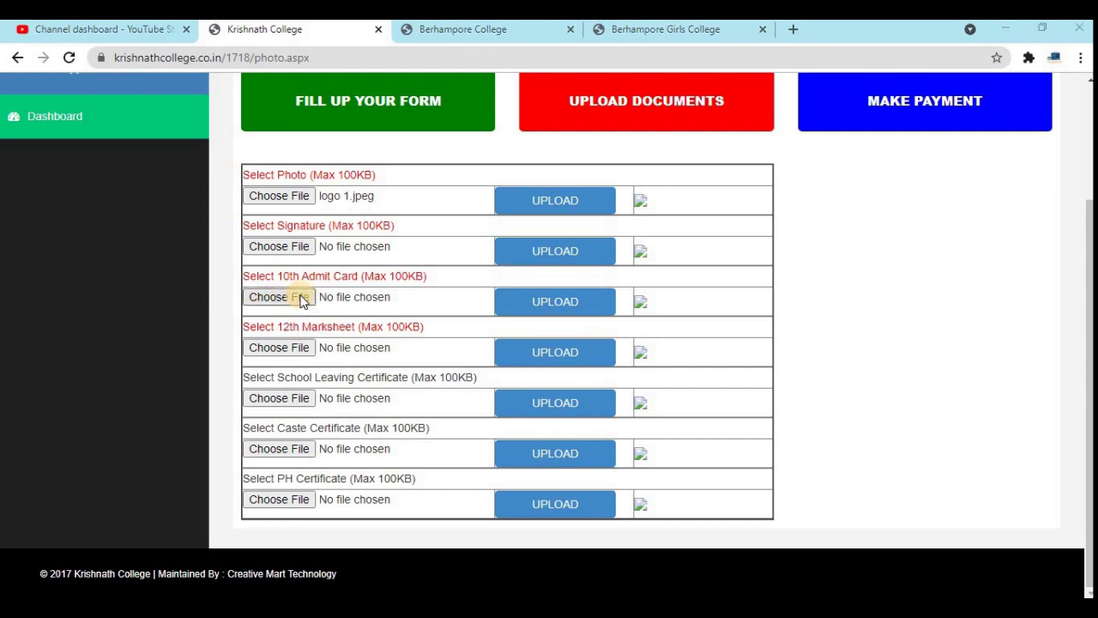
pyautogui.click(485, 375)
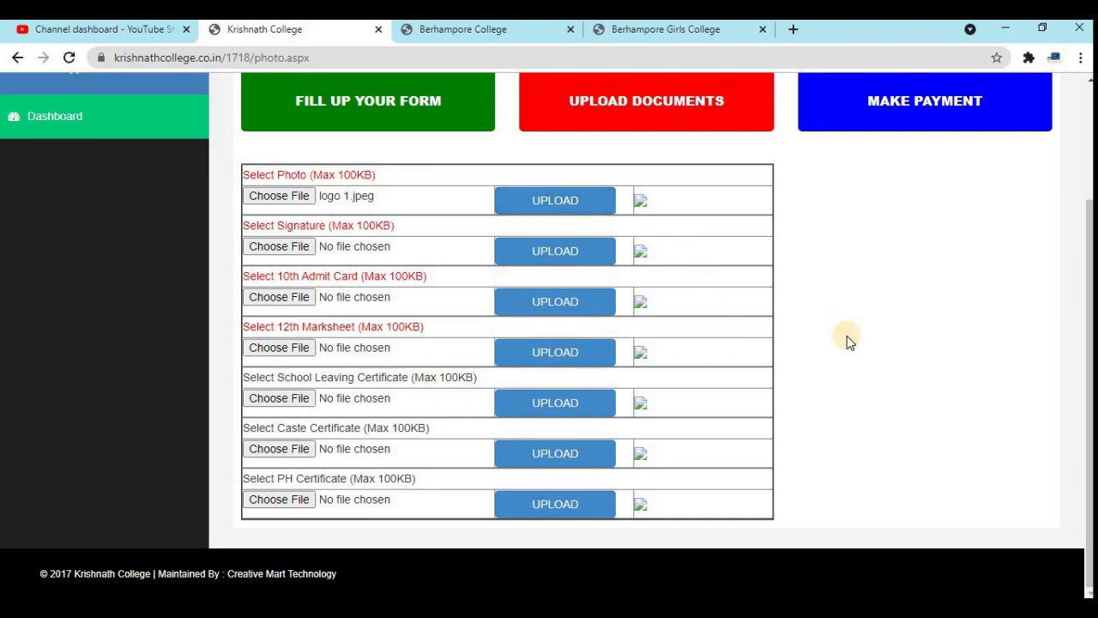
# - Review the photo and signature 'File upload successfully' confirmations, then go to the payment page
pyautogui.scroll(2, 846, 335)
pyautogui.scroll(-4, 847, 341)
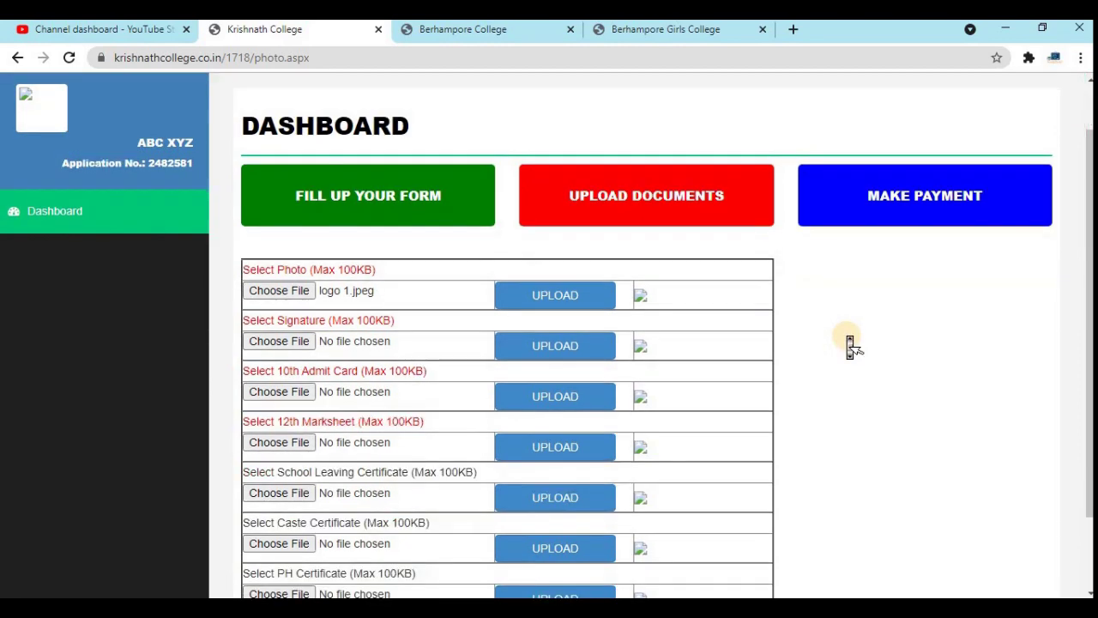
pyautogui.scroll(4, 847, 342)
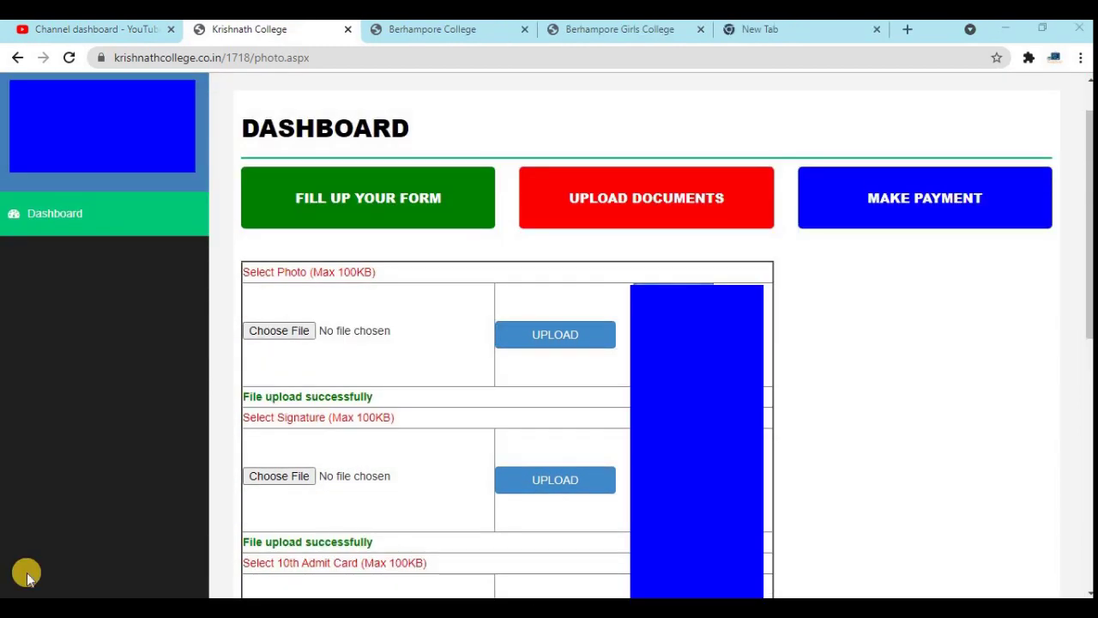
pyautogui.click(918, 202)
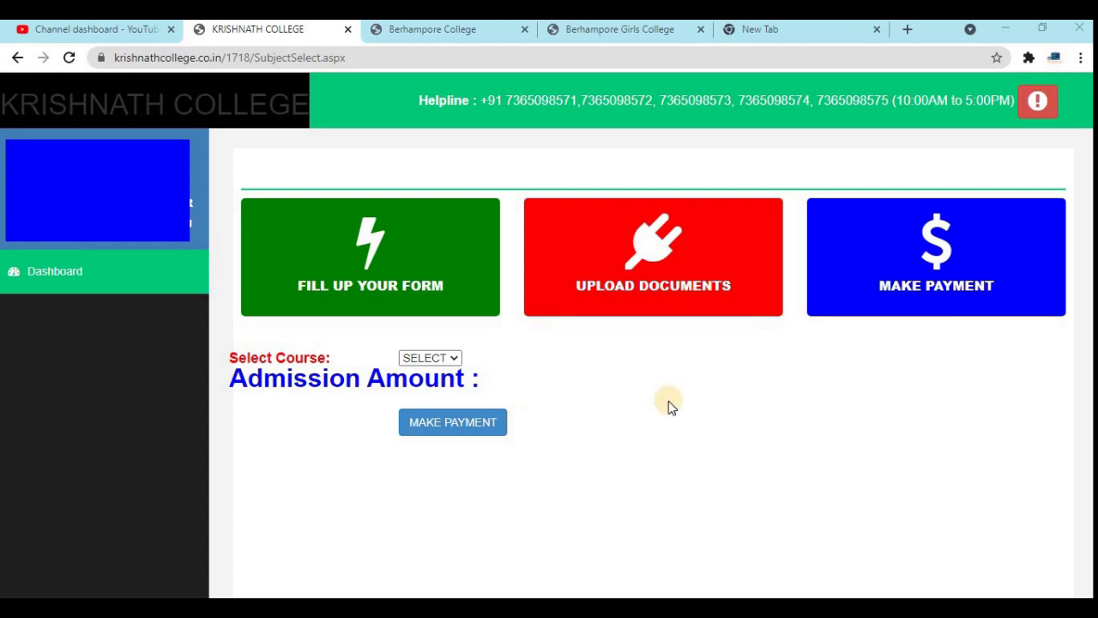
# - Check the payment course options, then view the application status showing form filled and photo uploaded, and return to the dashboard
pyautogui.click(407, 358)
pyautogui.click(937, 253)
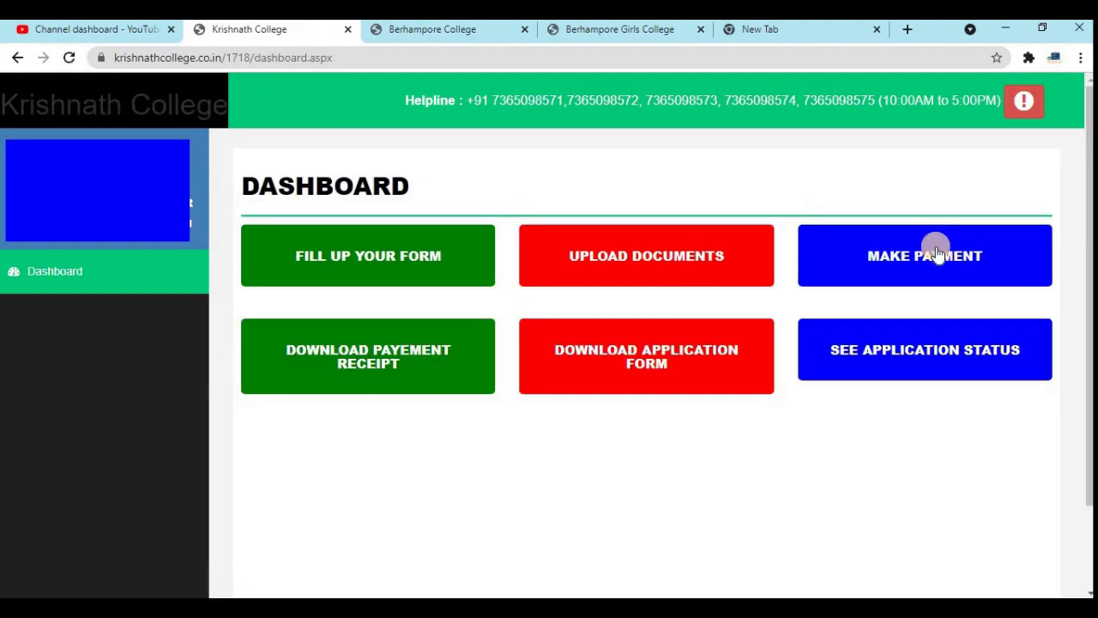
pyautogui.click(877, 353)
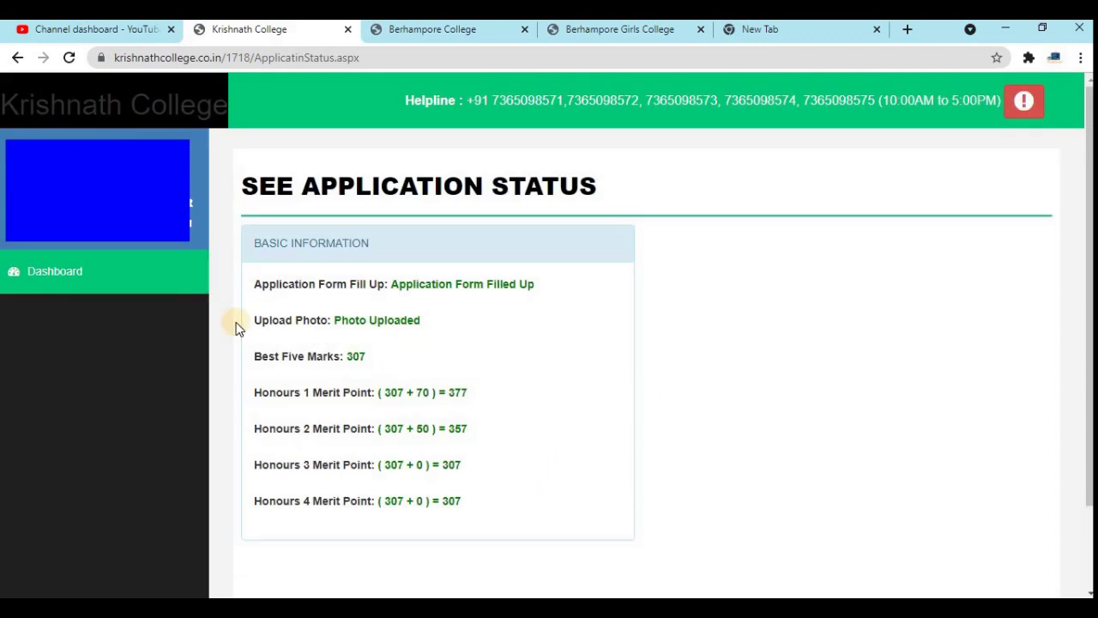
pyautogui.click(61, 277)
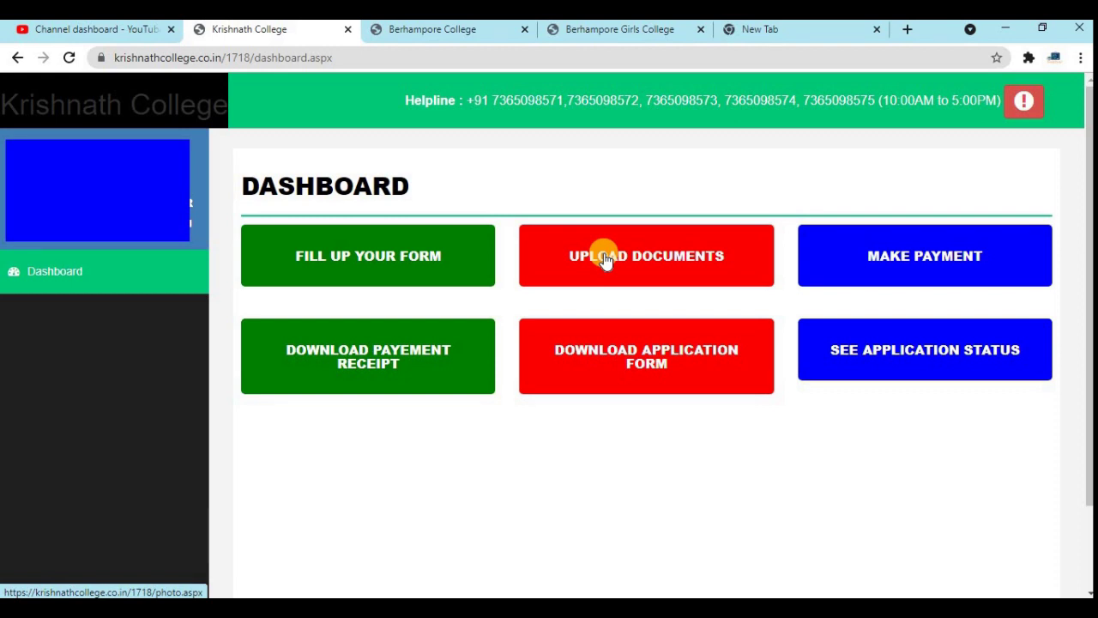
pyautogui.click(370, 360)
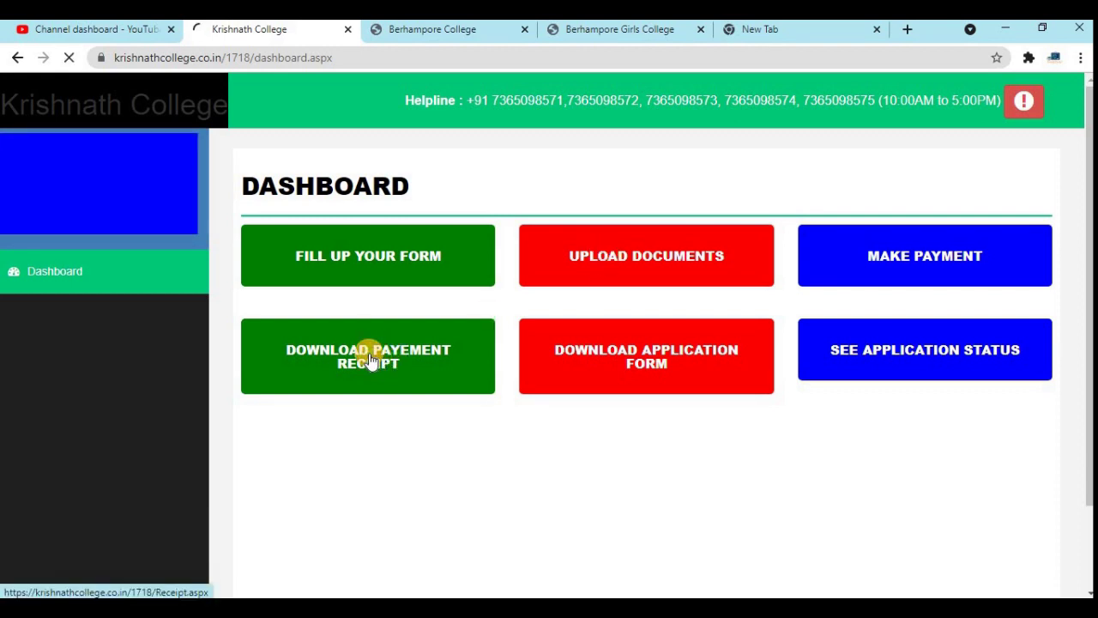
pyautogui.click(553, 340)
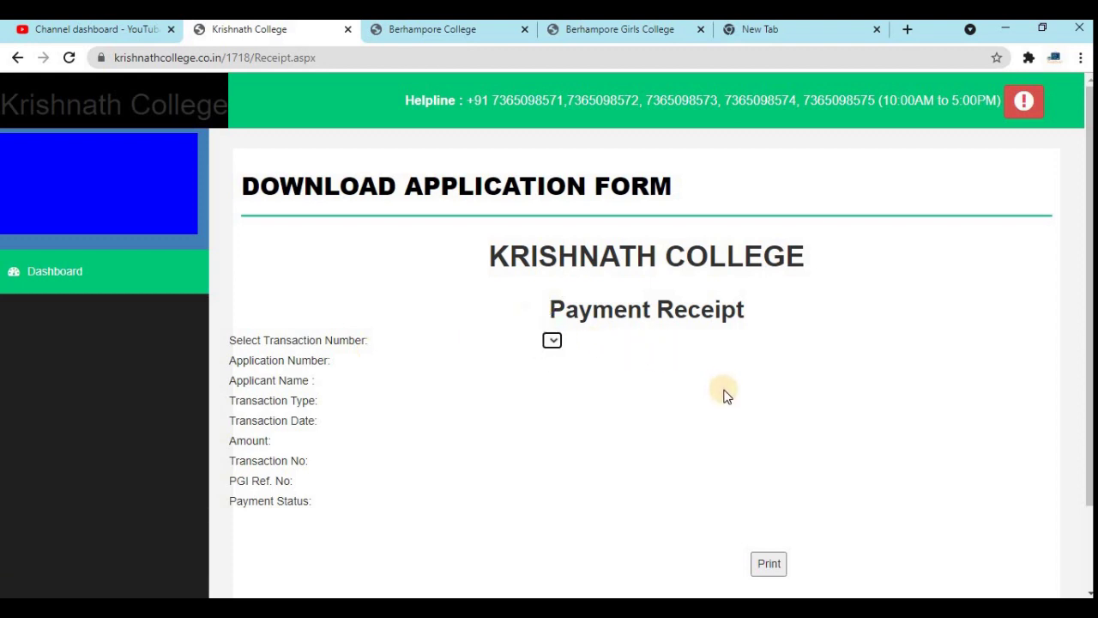
pyautogui.click(32, 273)
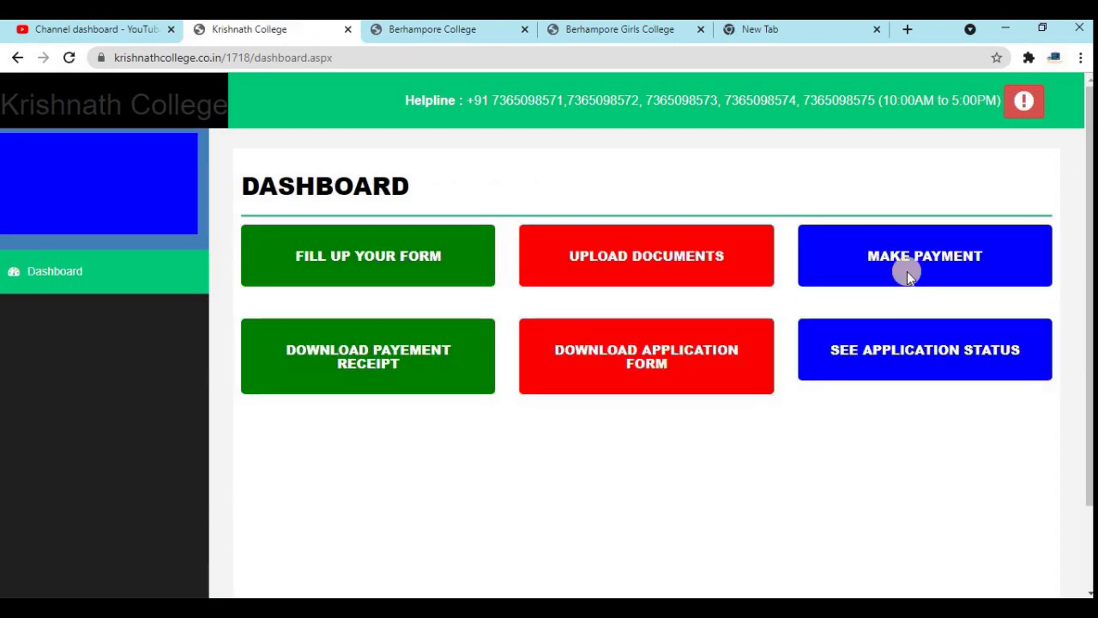
pyautogui.click(909, 257)
pyautogui.click(577, 258)
pyautogui.click(434, 359)
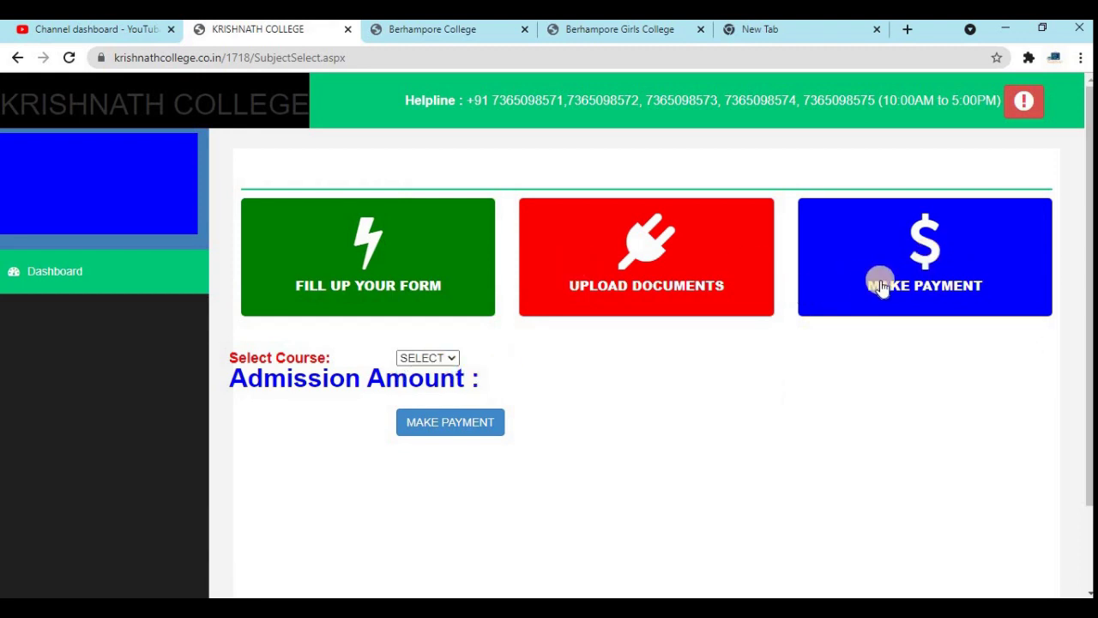
pyautogui.click(369, 261)
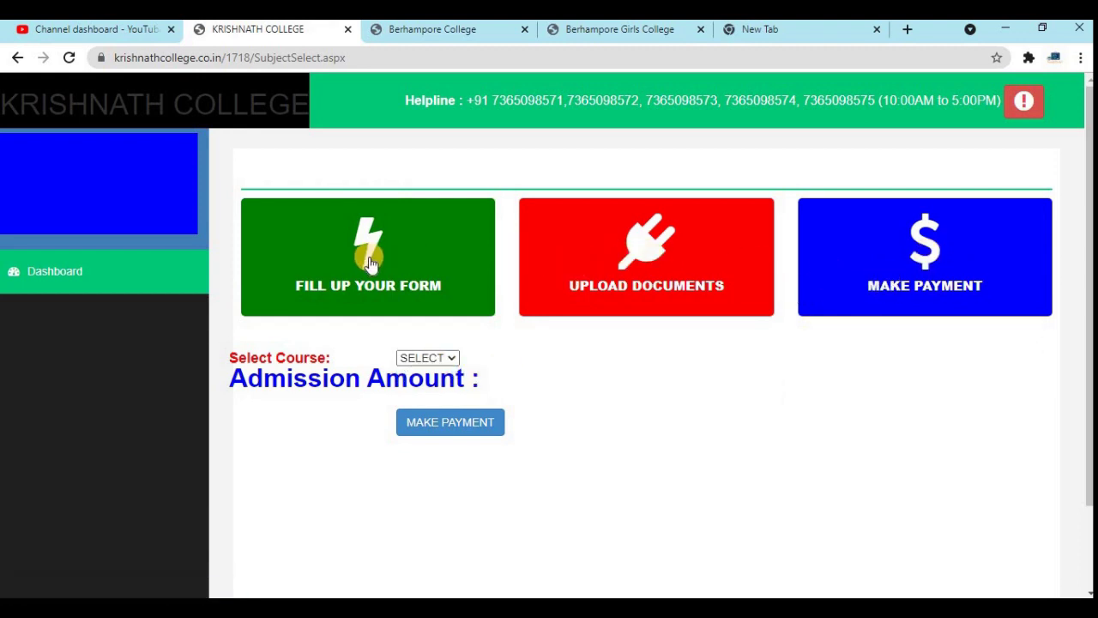
pyautogui.click(54, 270)
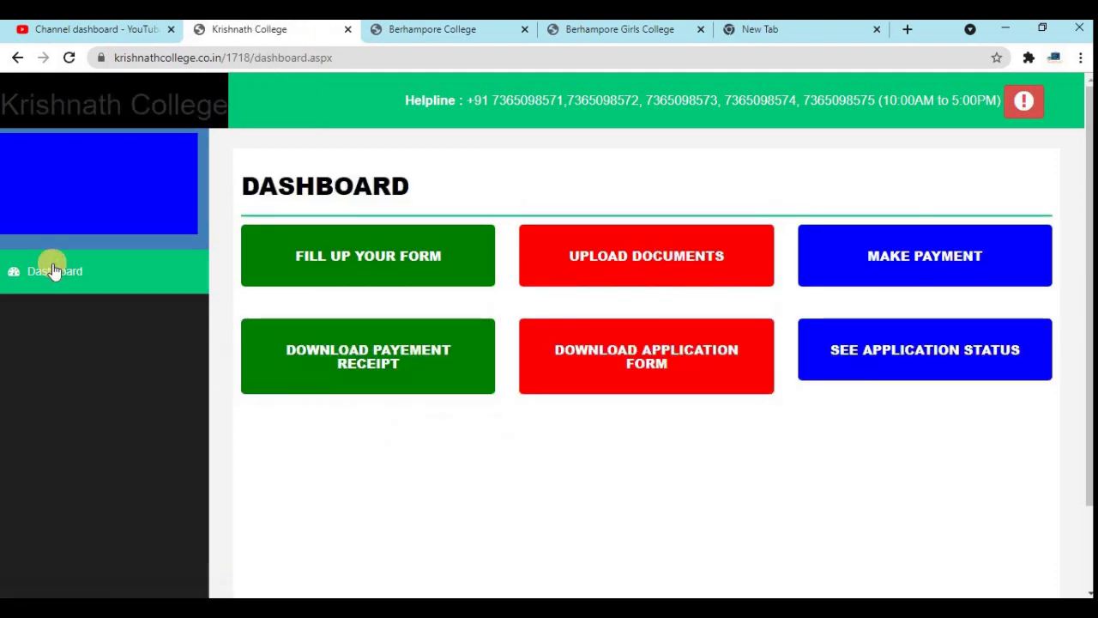
# - Print the 2021-2022 1st Year application form to a PDF in Downloads
pyautogui.click(665, 360)
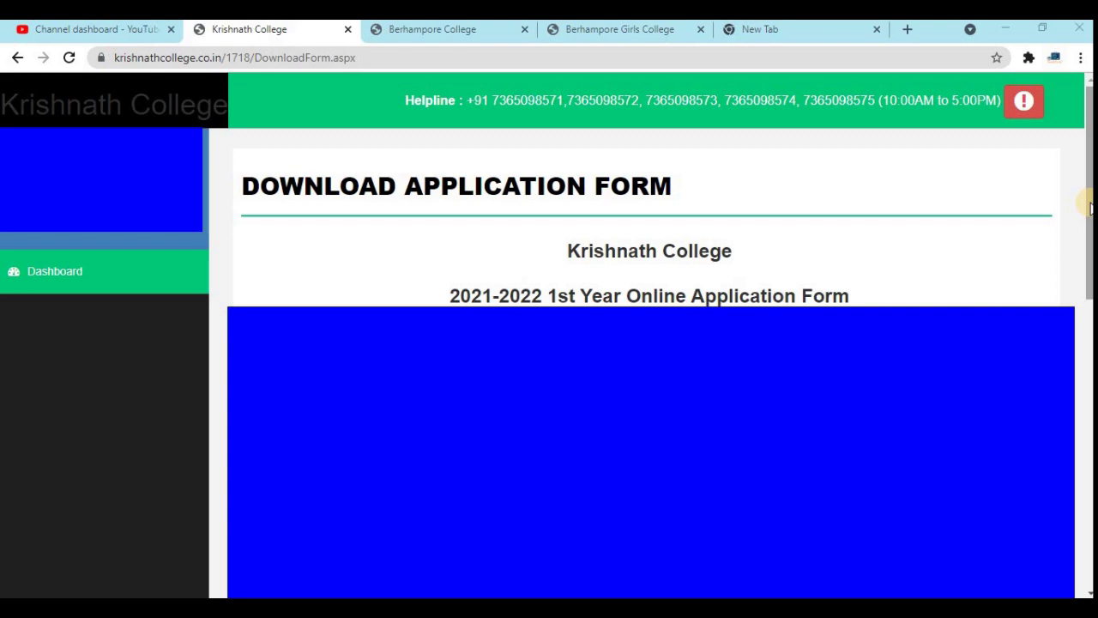
pyautogui.scroll(-10, 637, 569)
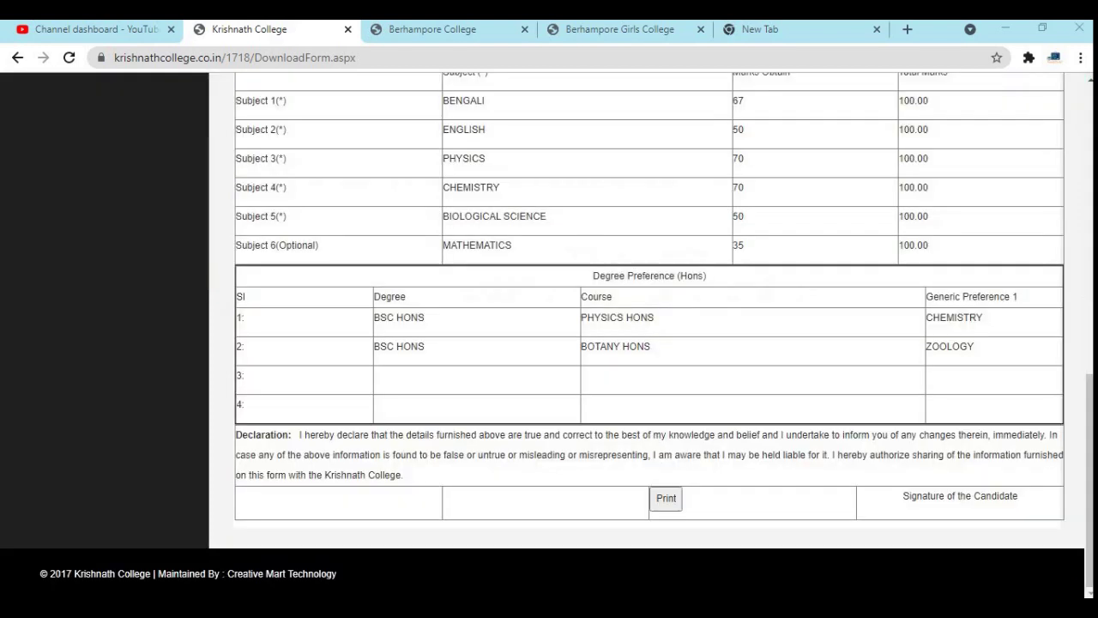
pyautogui.click(662, 501)
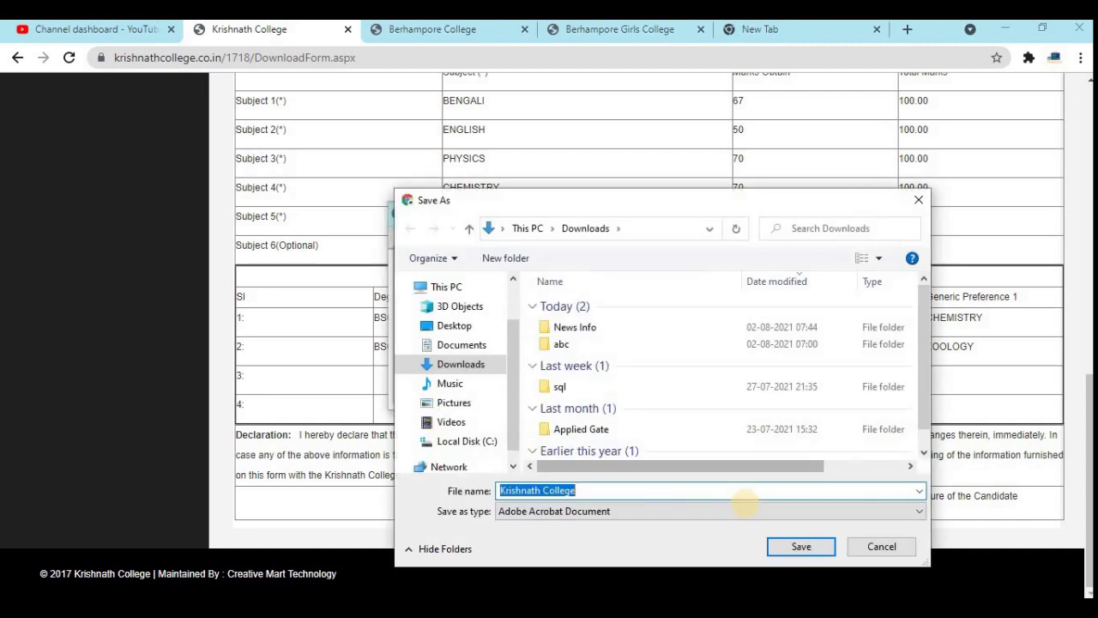
pyautogui.click(797, 550)
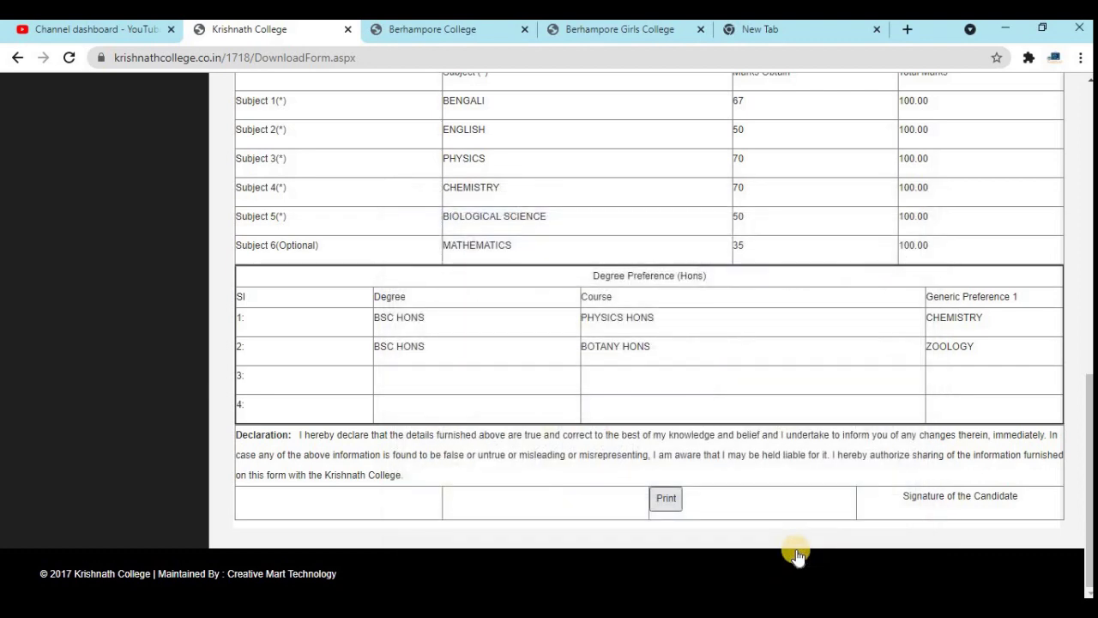